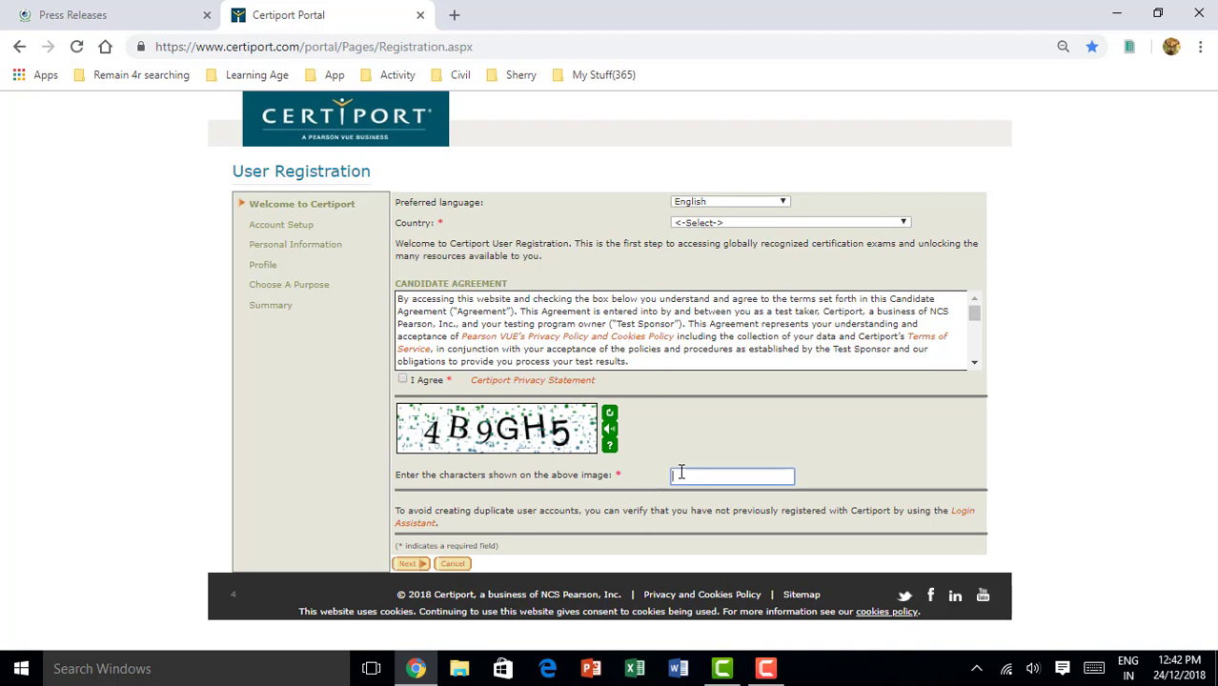
Enter the captcha characters and try to continue registration
click(680, 474)
text(4B9GH)
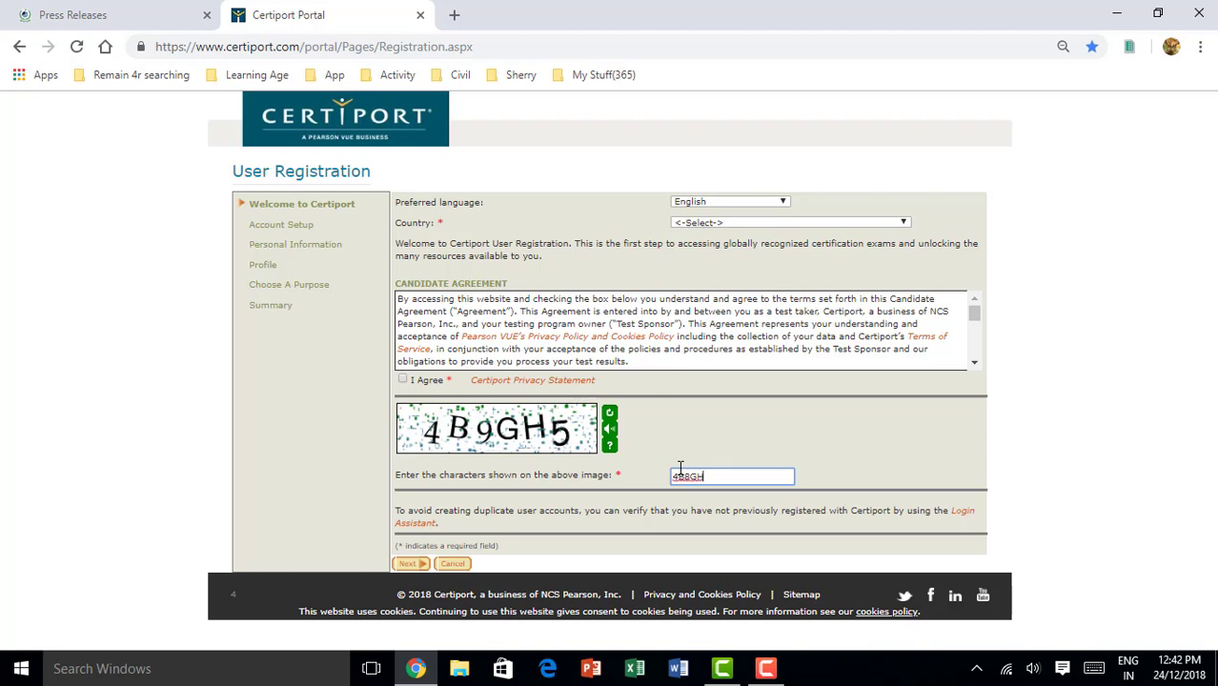
text(5)
click(408, 564)
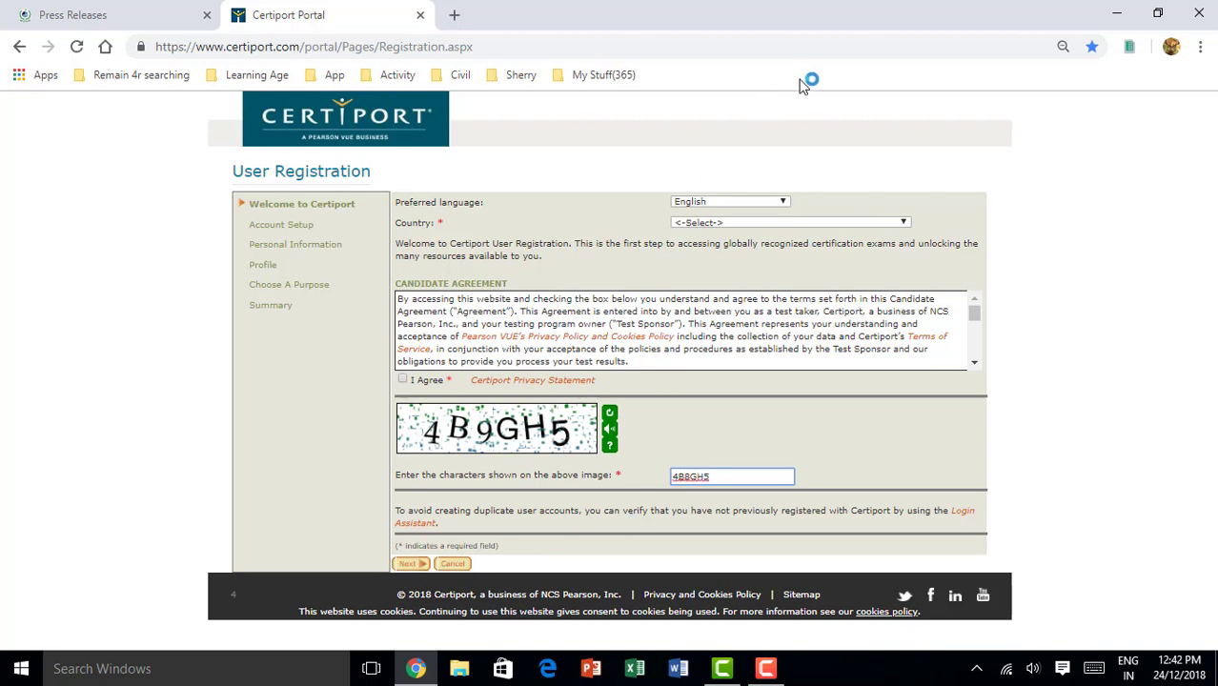
Set the country to Pakistan, accept the candidate agreement, and continue to Account Setup
click(874, 225)
text(p)
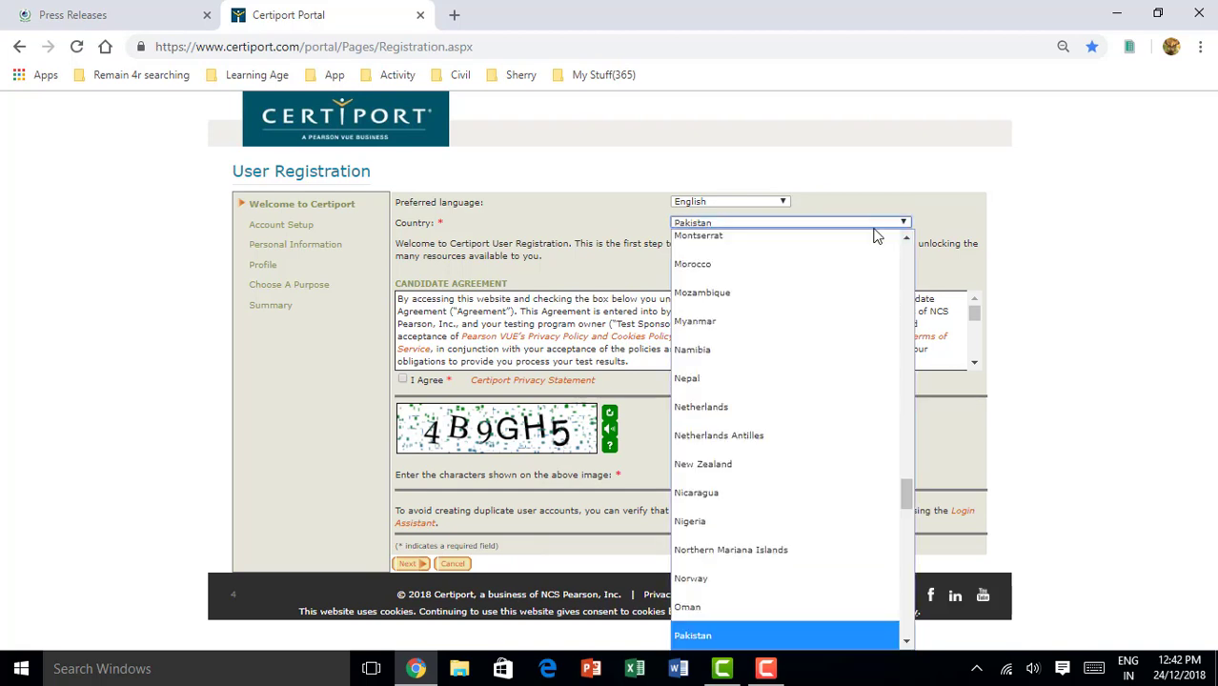
click(877, 244)
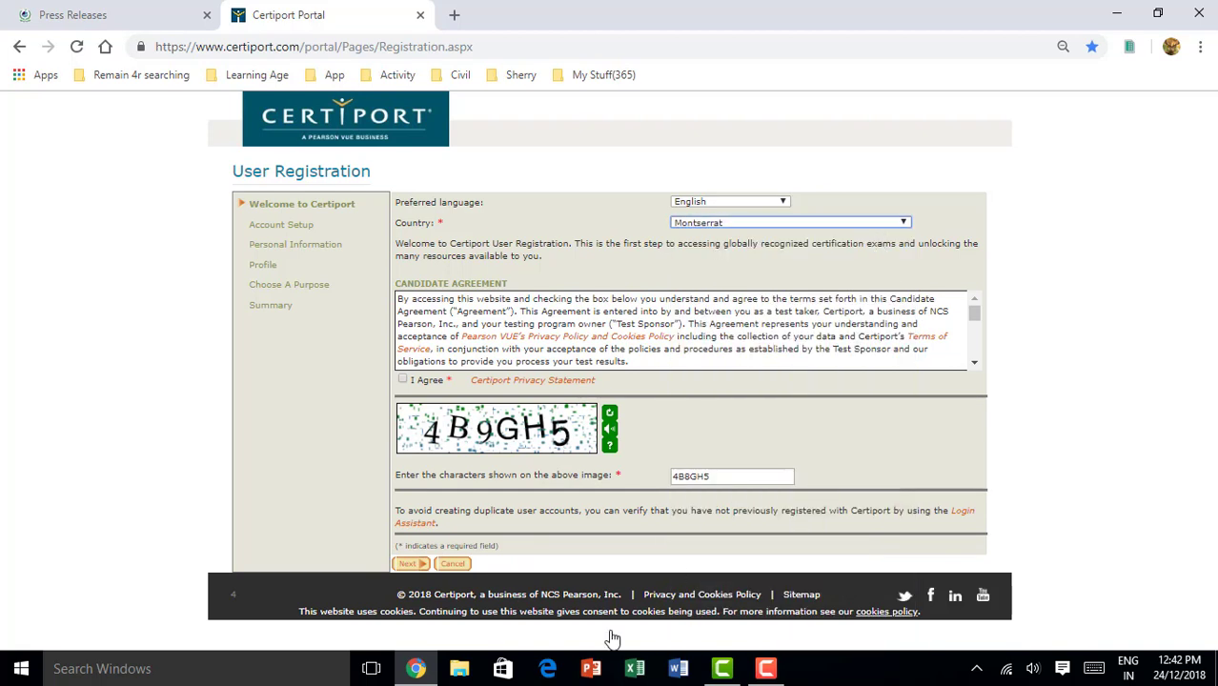
click(864, 223)
key(p)
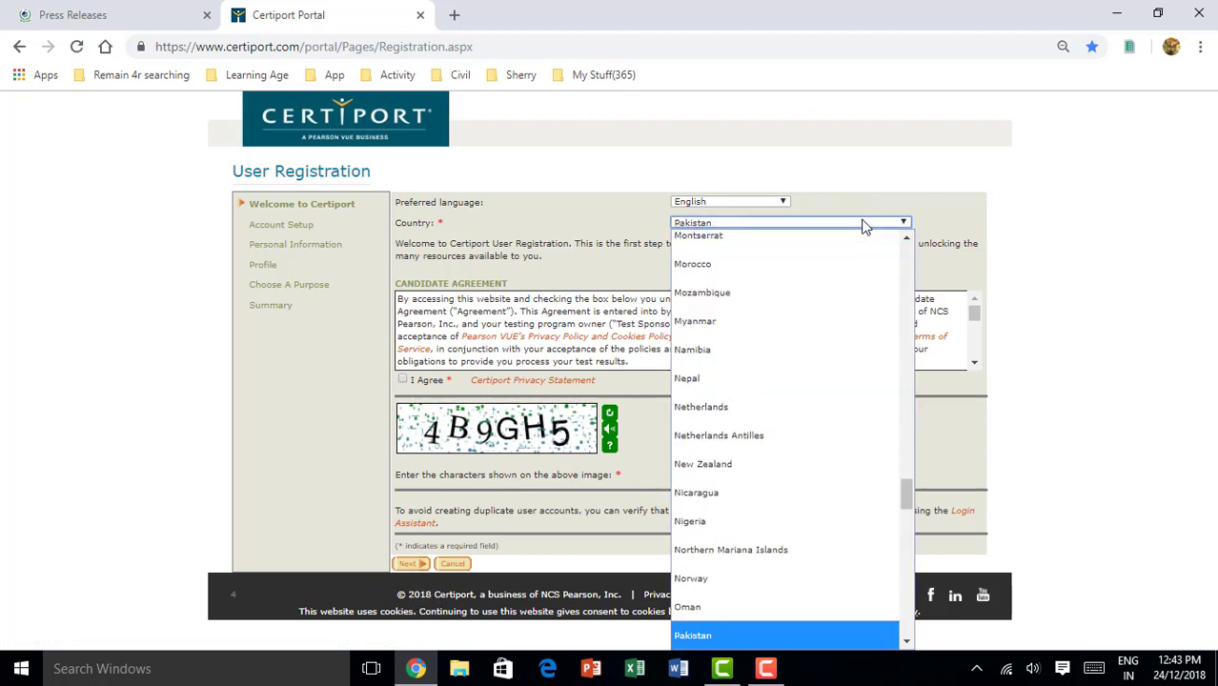
click(865, 225)
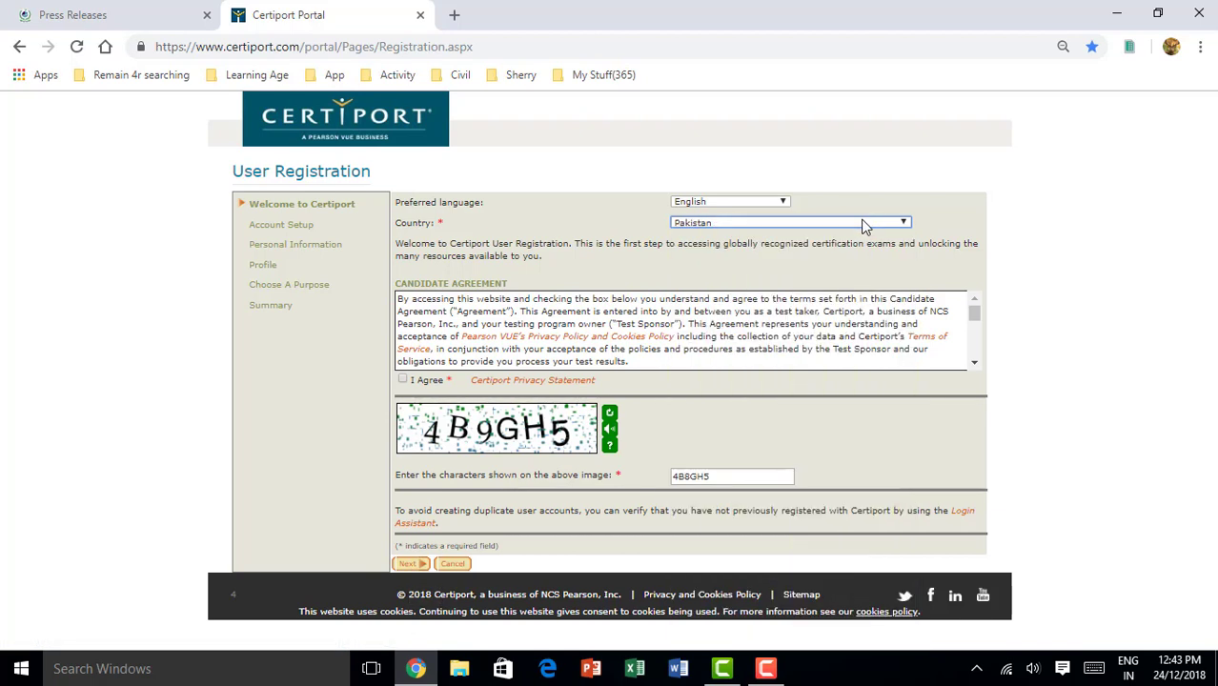
click(411, 564)
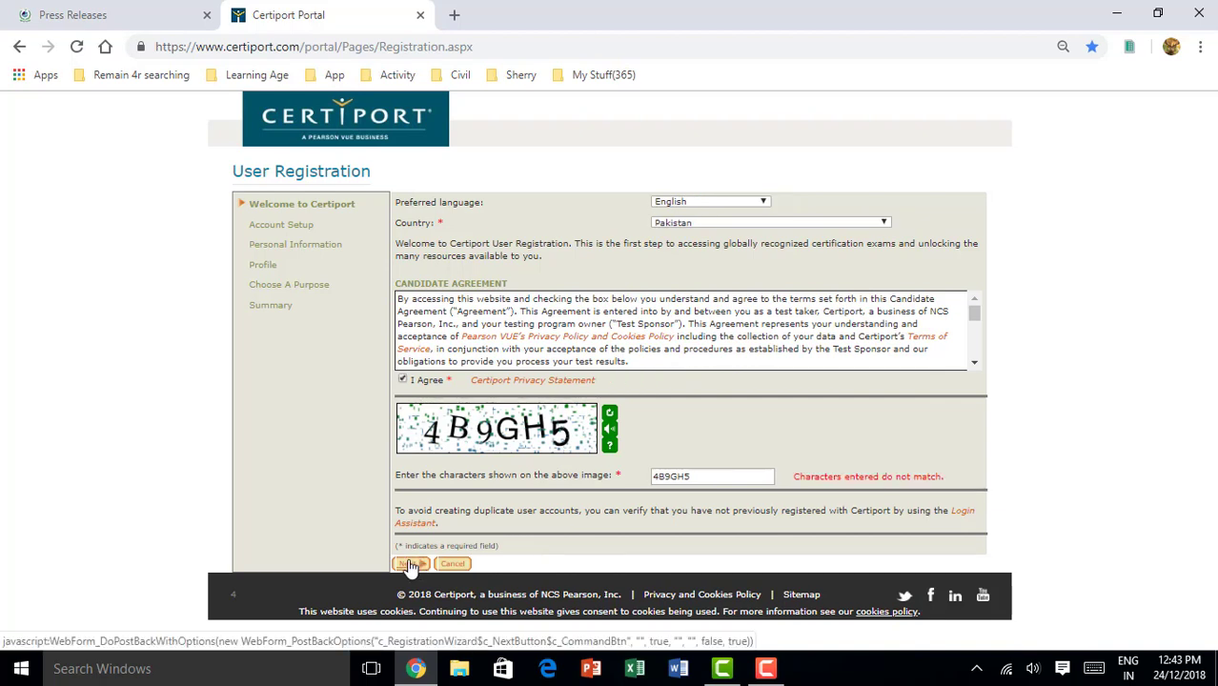
click(411, 564)
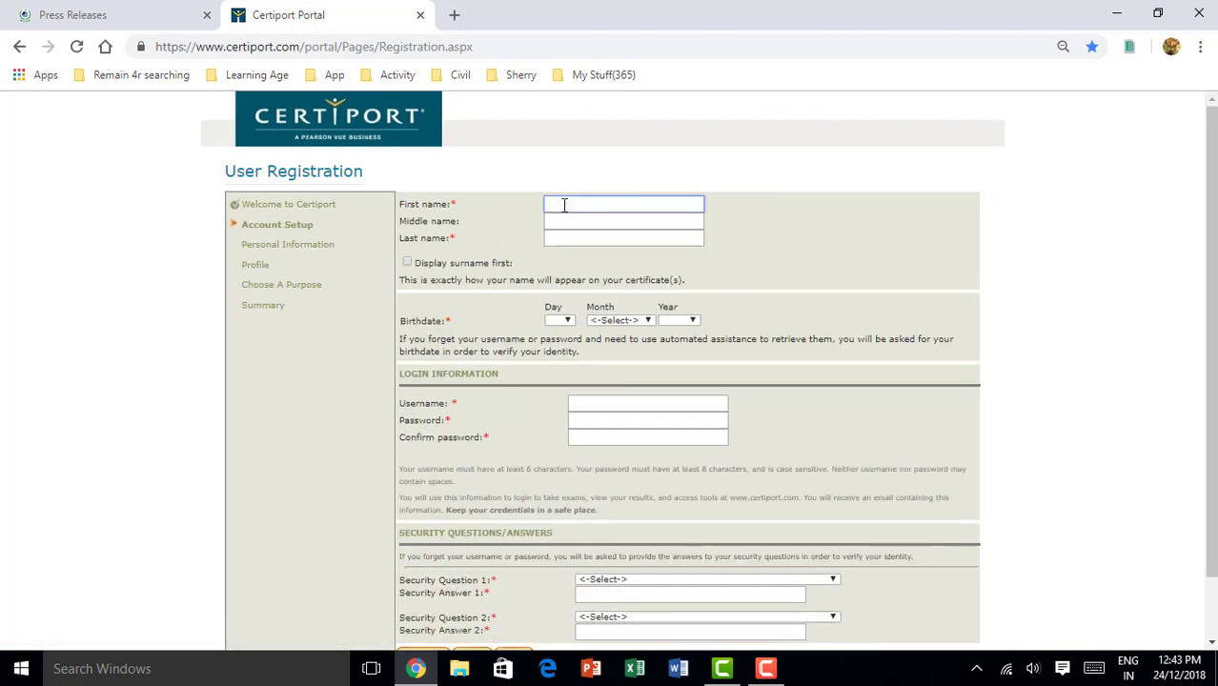
Enter the candidate's first and last name and tick Display surname first
double_click(565, 205)
click(565, 205)
click(559, 233)
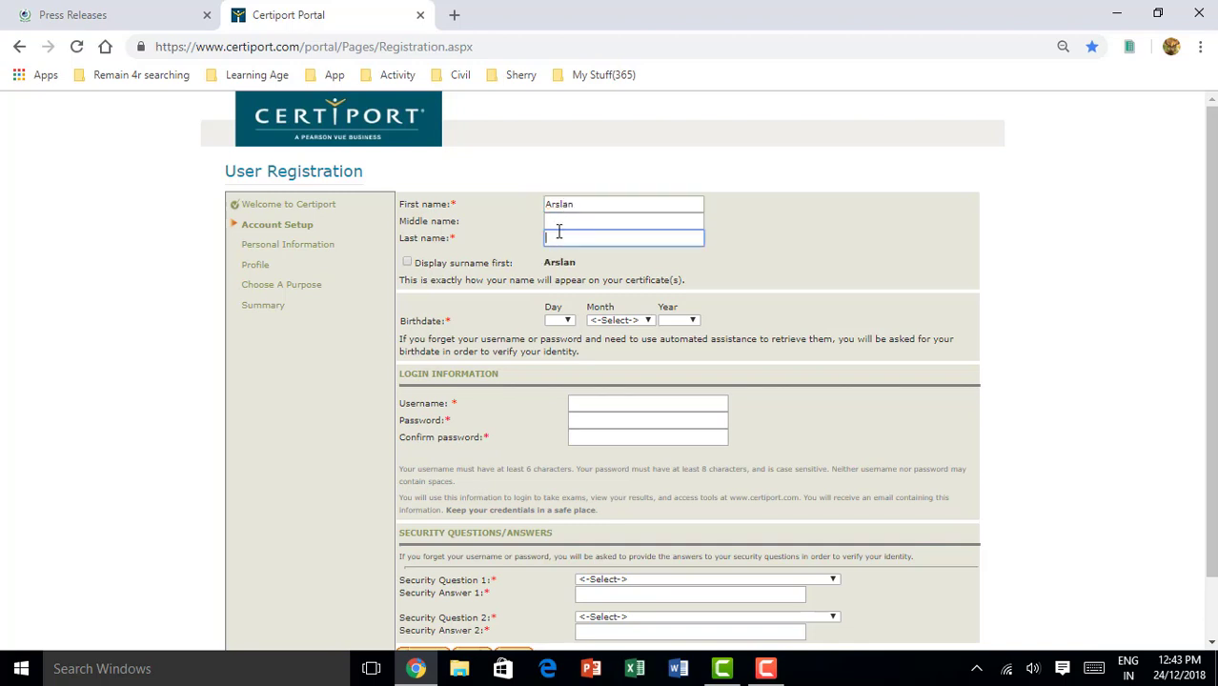
click(798, 245)
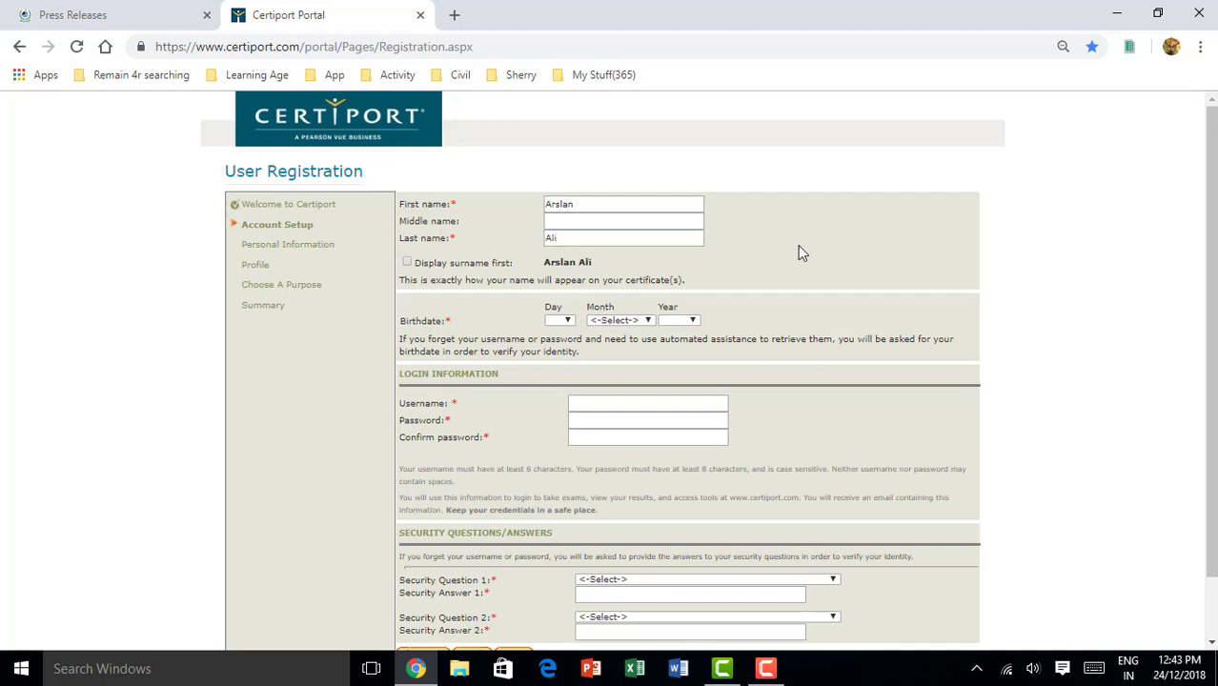
click(407, 264)
click(574, 321)
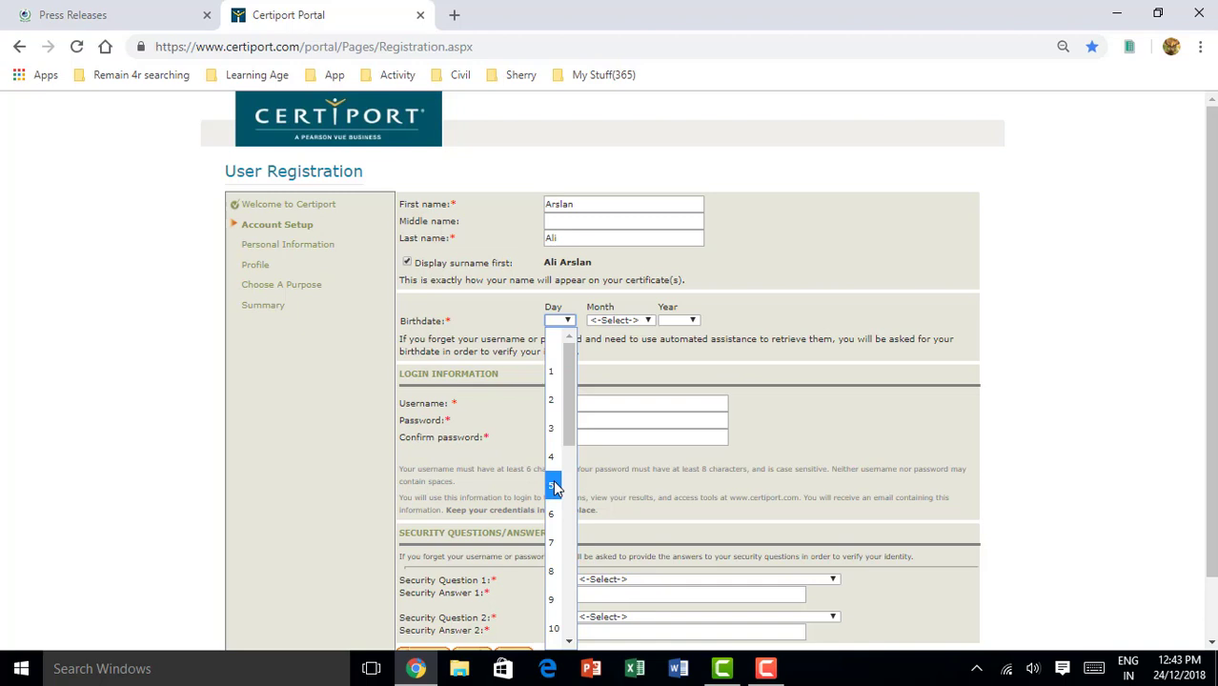
text(17)
key(Return)
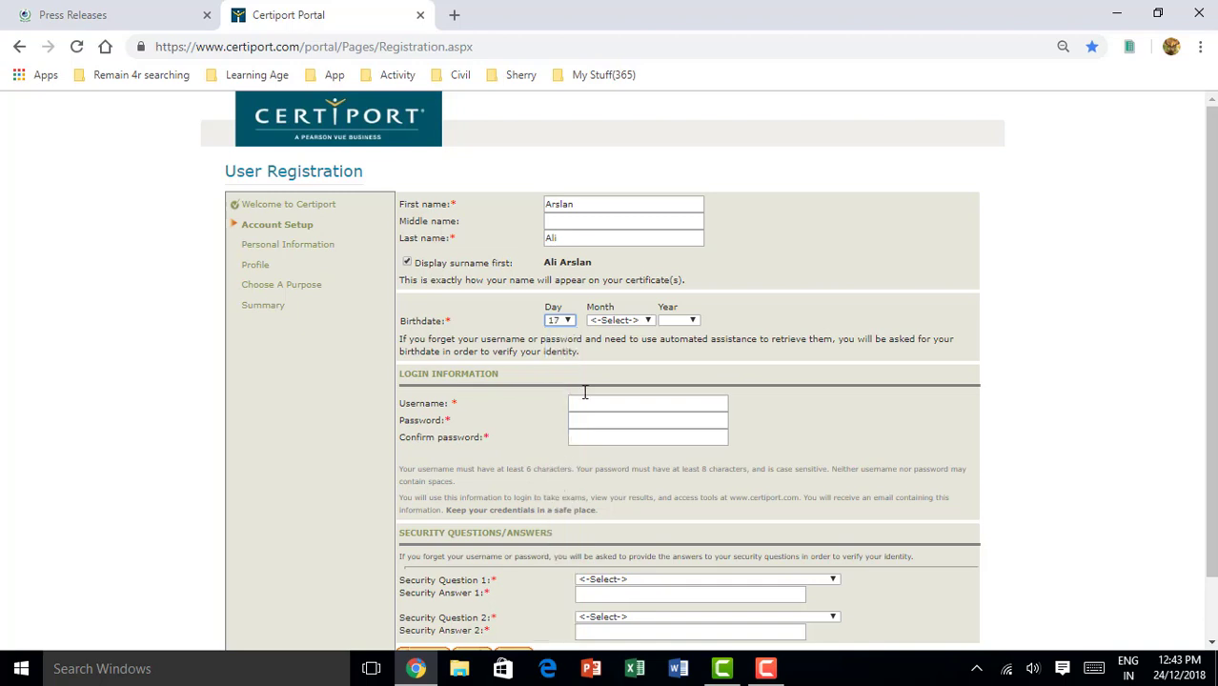
click(630, 321)
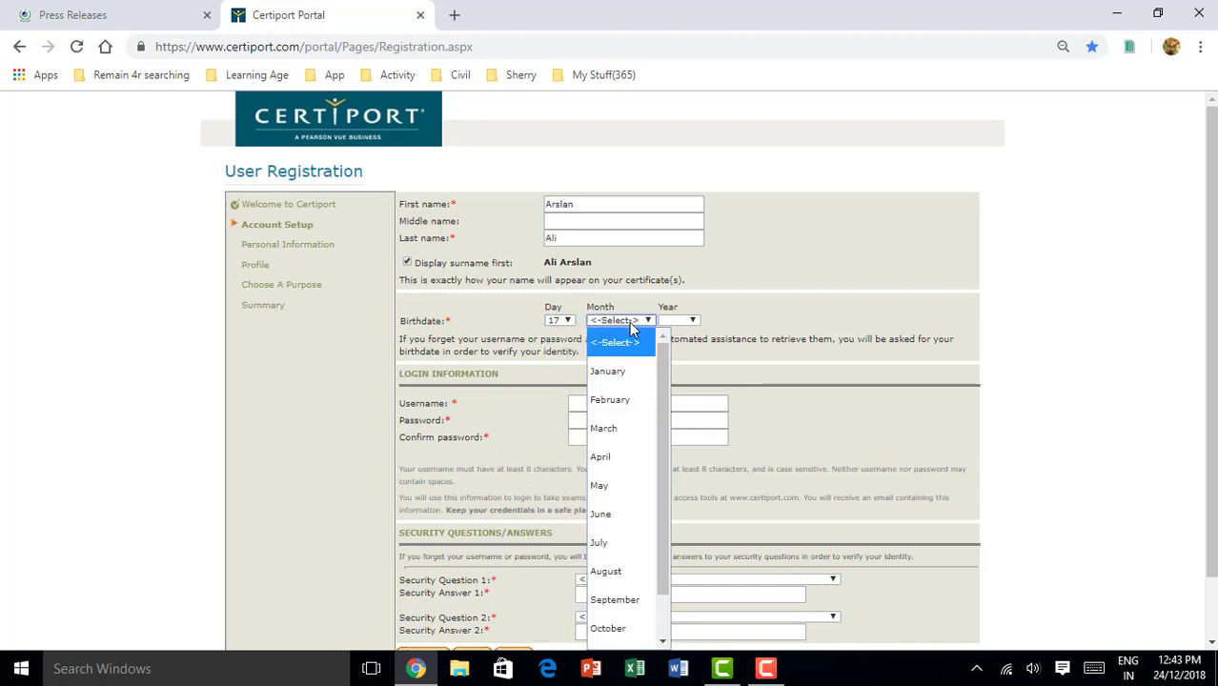
key(Down)
key(Down)
key(Down)
key(Return)
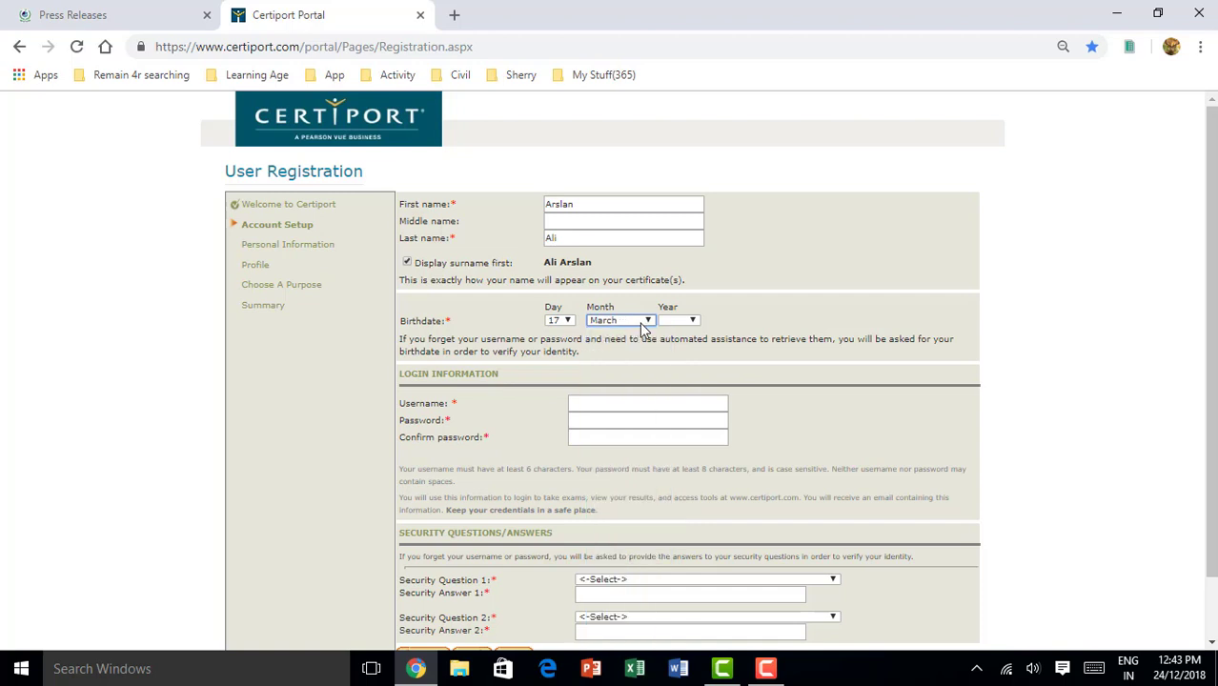
click(692, 321)
text(1996)
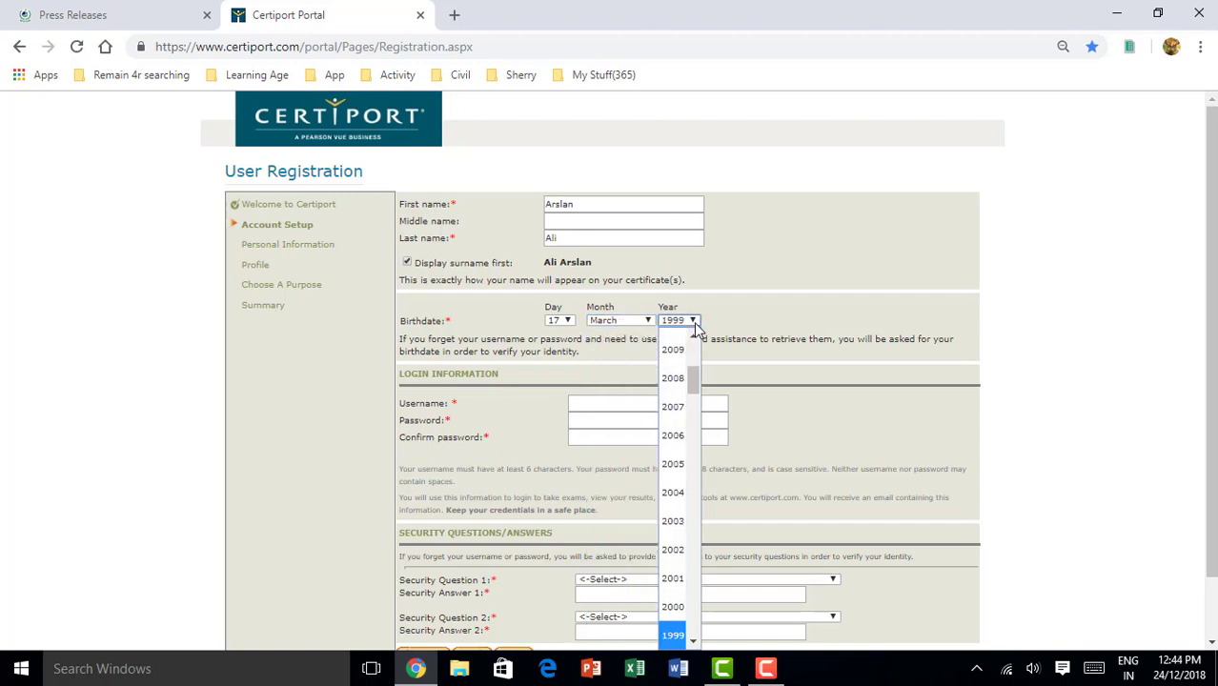
click(1057, 339)
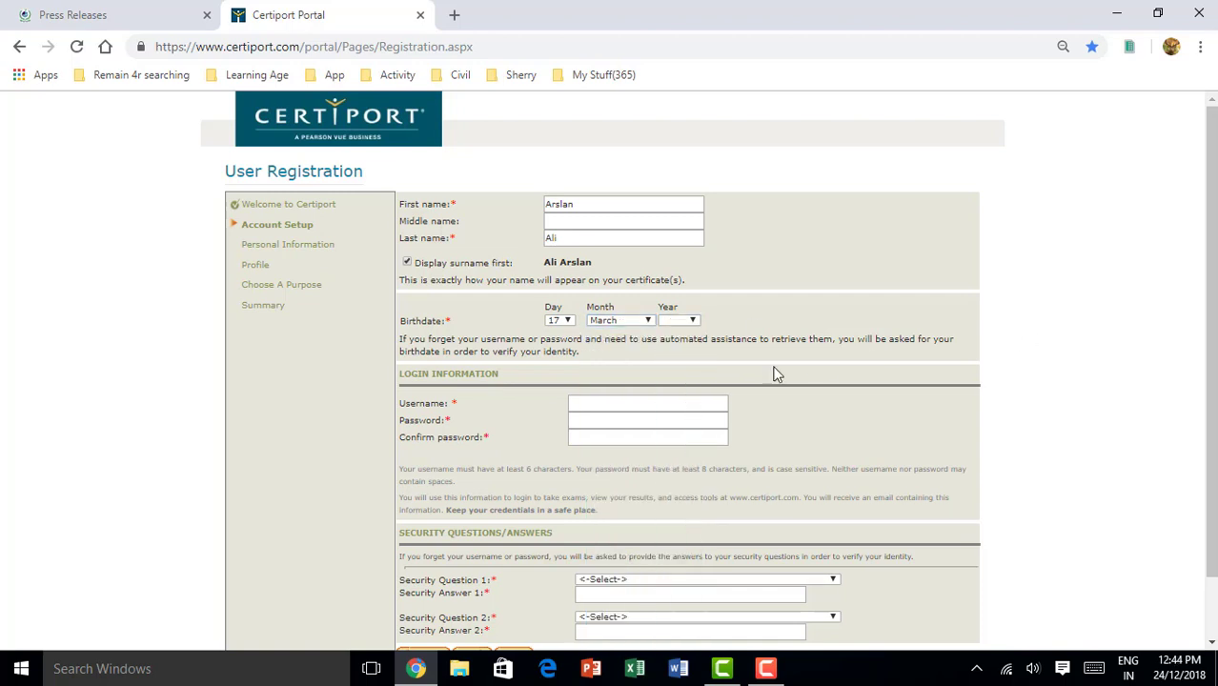
Enter the candidate's Gmail address as the username
click(610, 405)
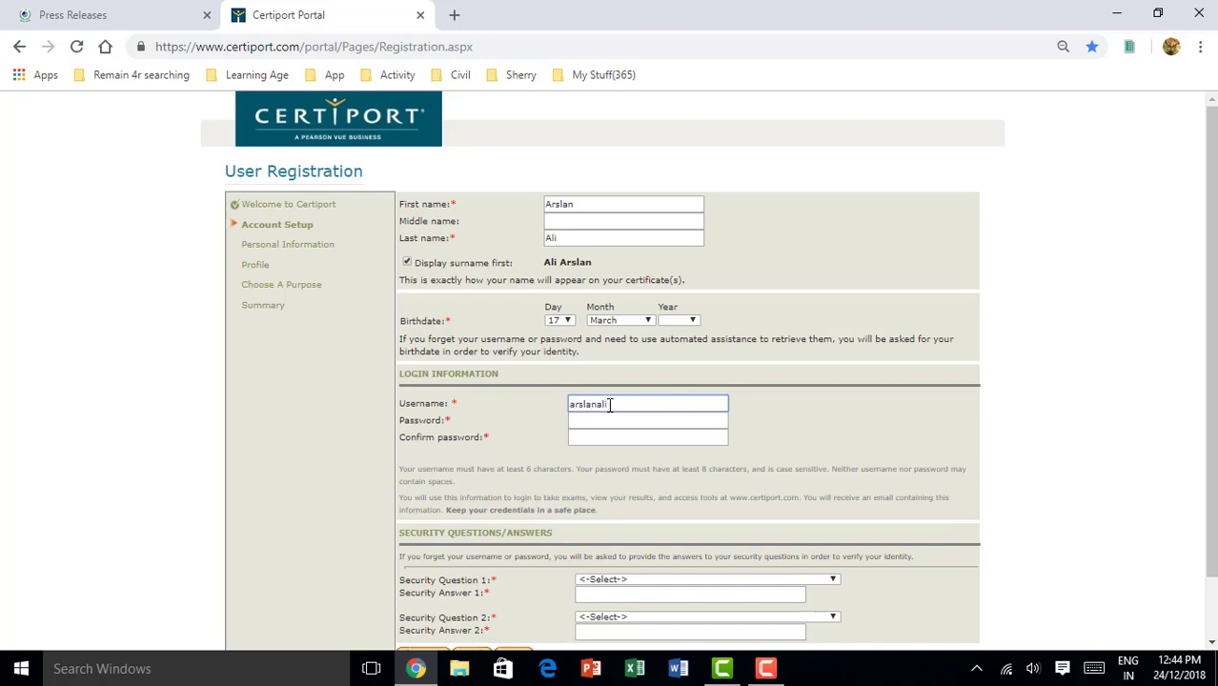
key(End)
Type the account password in Password and Confirm password
click(607, 425)
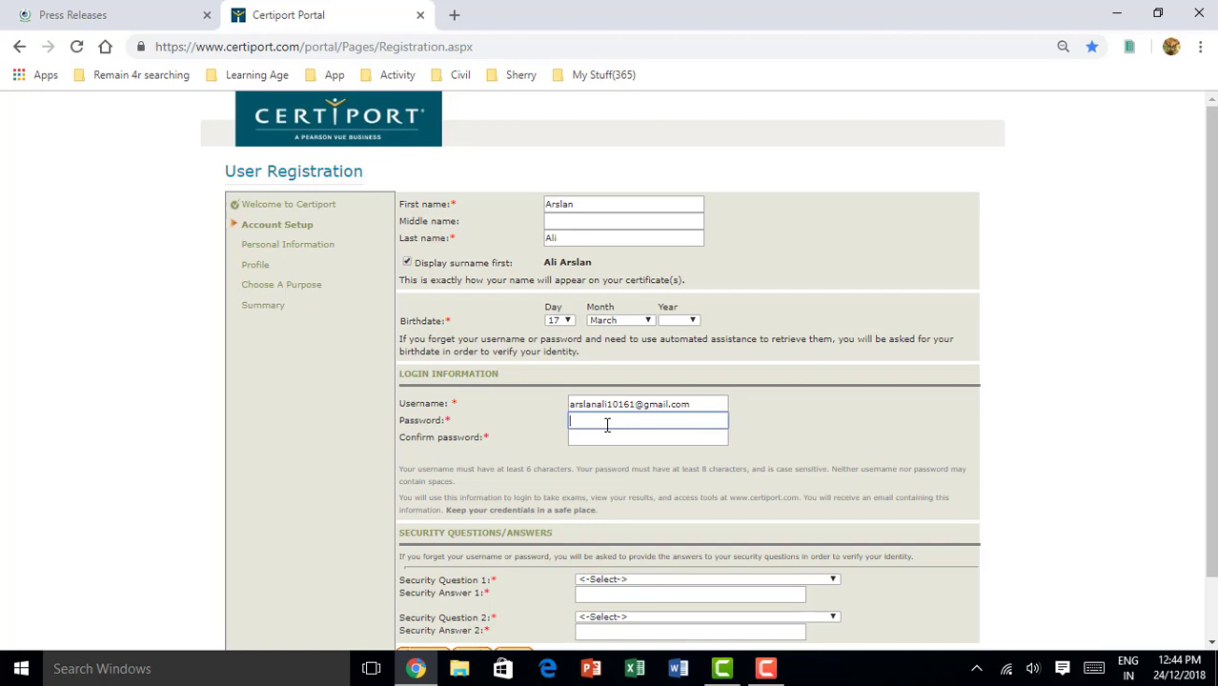
text(•••••••••••)
click(581, 438)
text(•••••••••••••)
scroll(681, 535, down, 1)
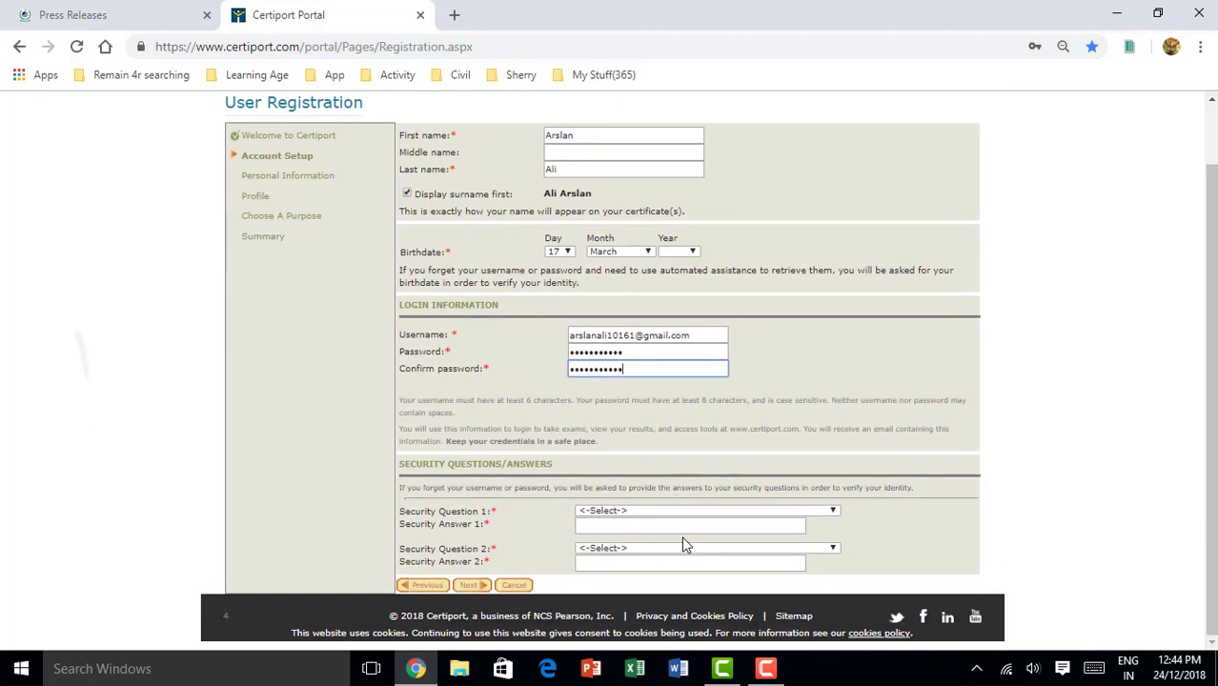
Choose the birth-city security question and type its answer
click(835, 512)
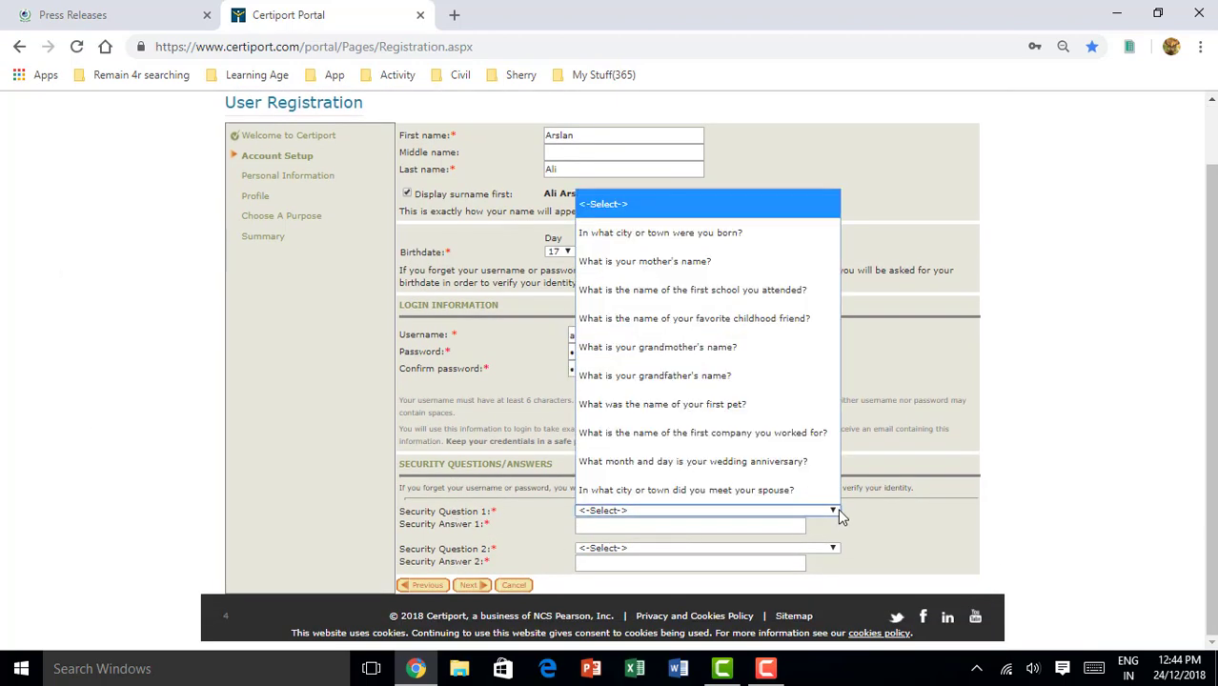
click(674, 233)
click(603, 526)
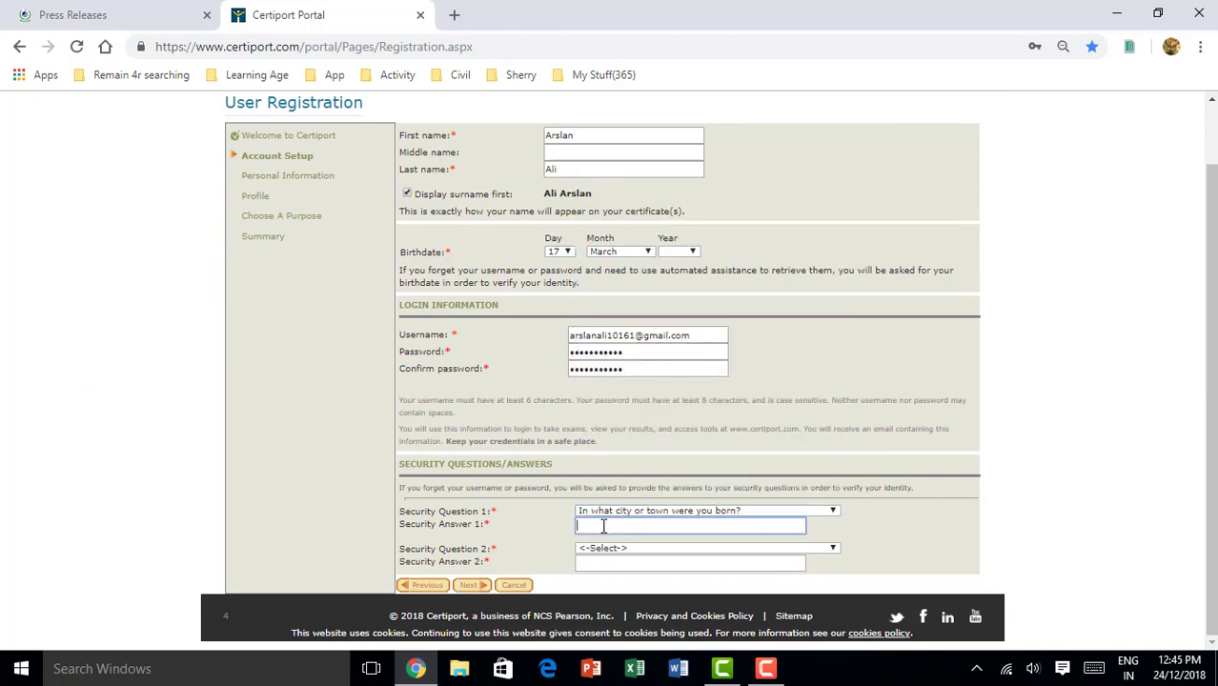
text(Mirpur)
key(BackSpace)
key(BackSpace)
text(ue)
key(BackSpace)
text(r)
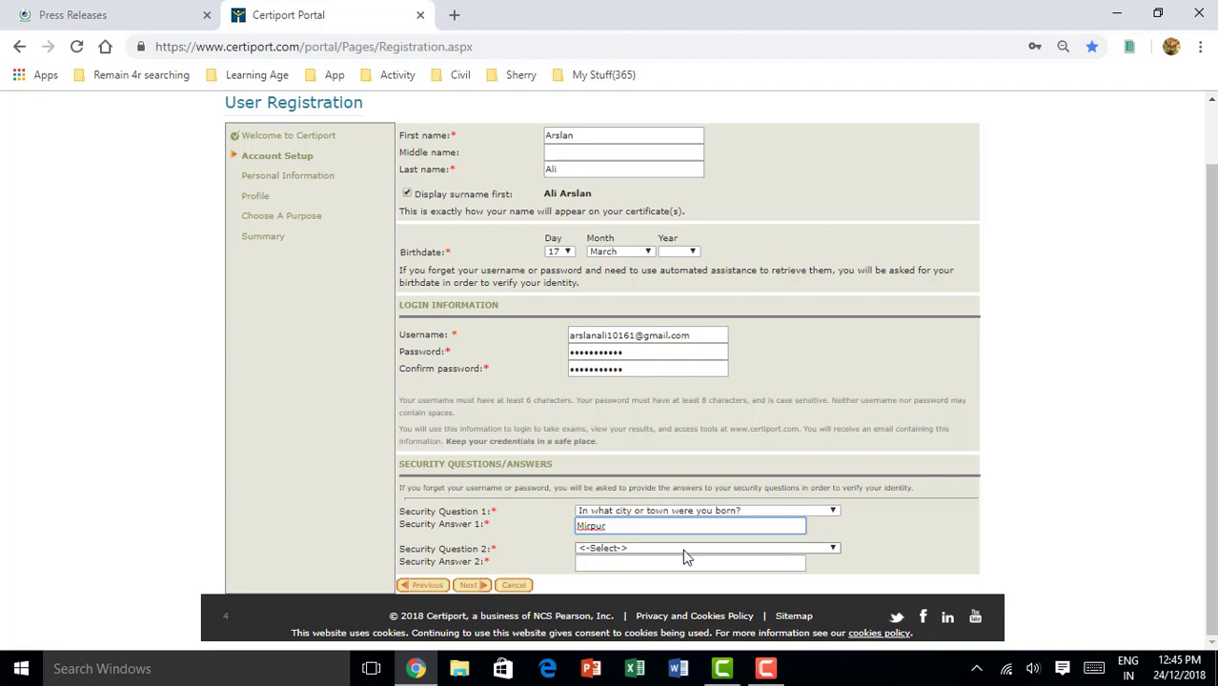
Choose the city-where-you-met-your-spouse question, answer it, and submit Account Setup
click(683, 551)
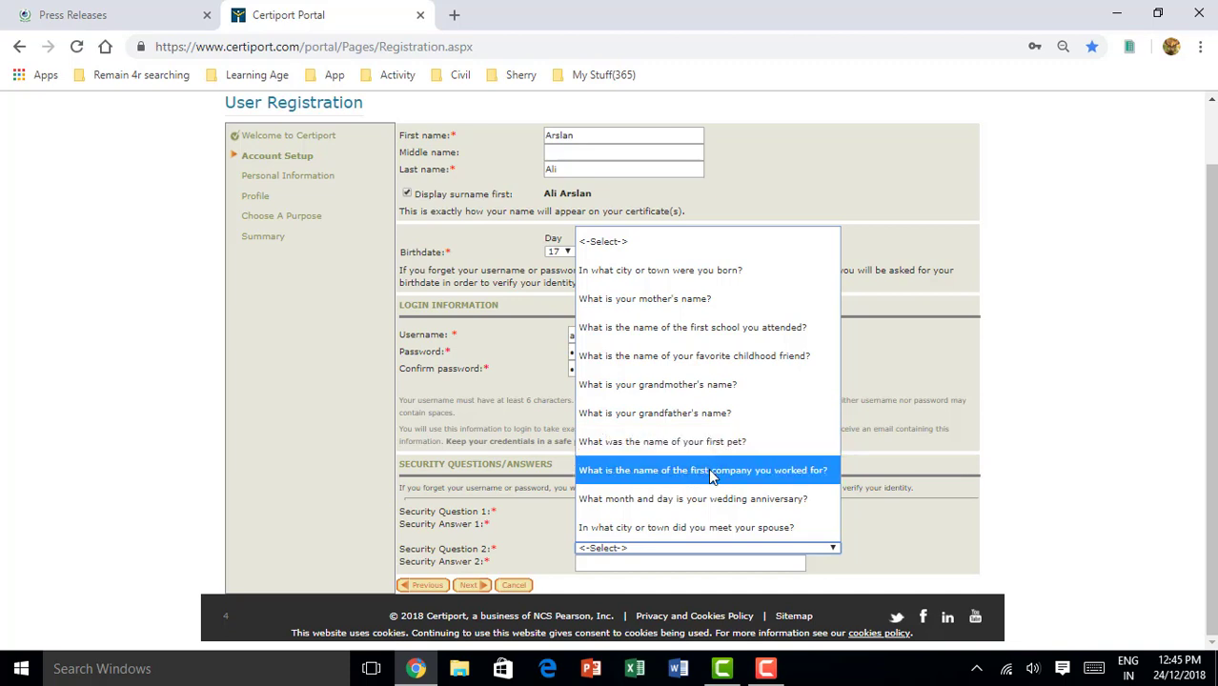
click(722, 525)
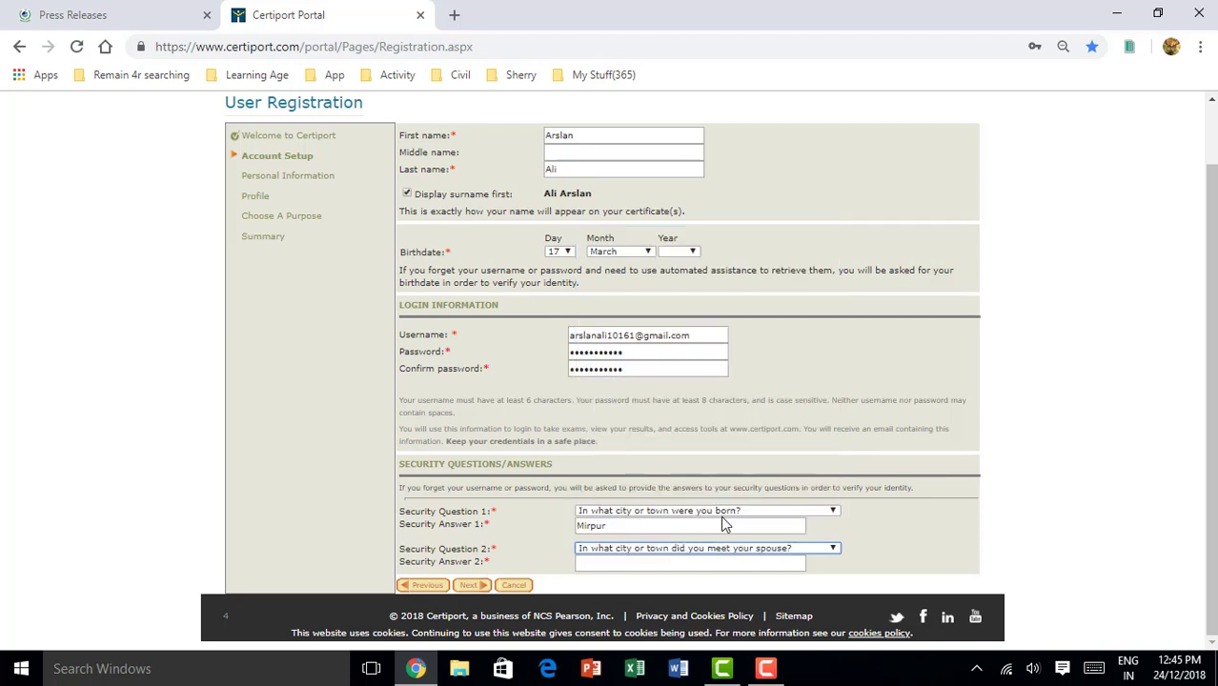
click(620, 563)
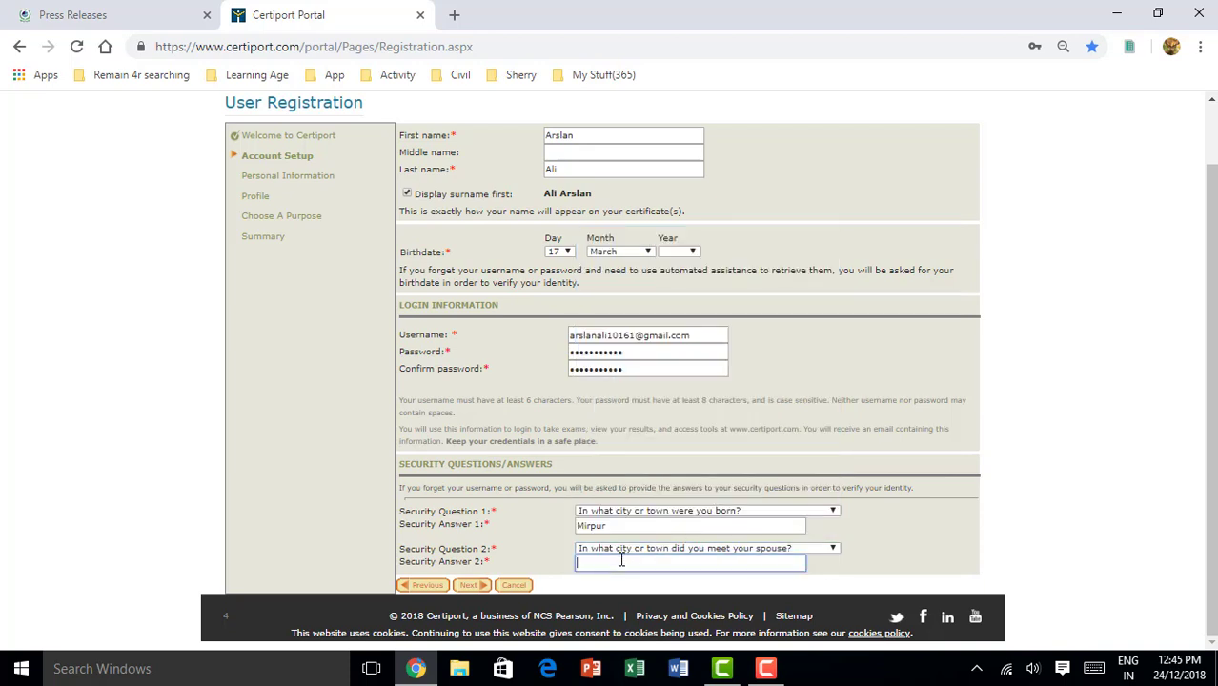
text(Mirpur)
click(471, 585)
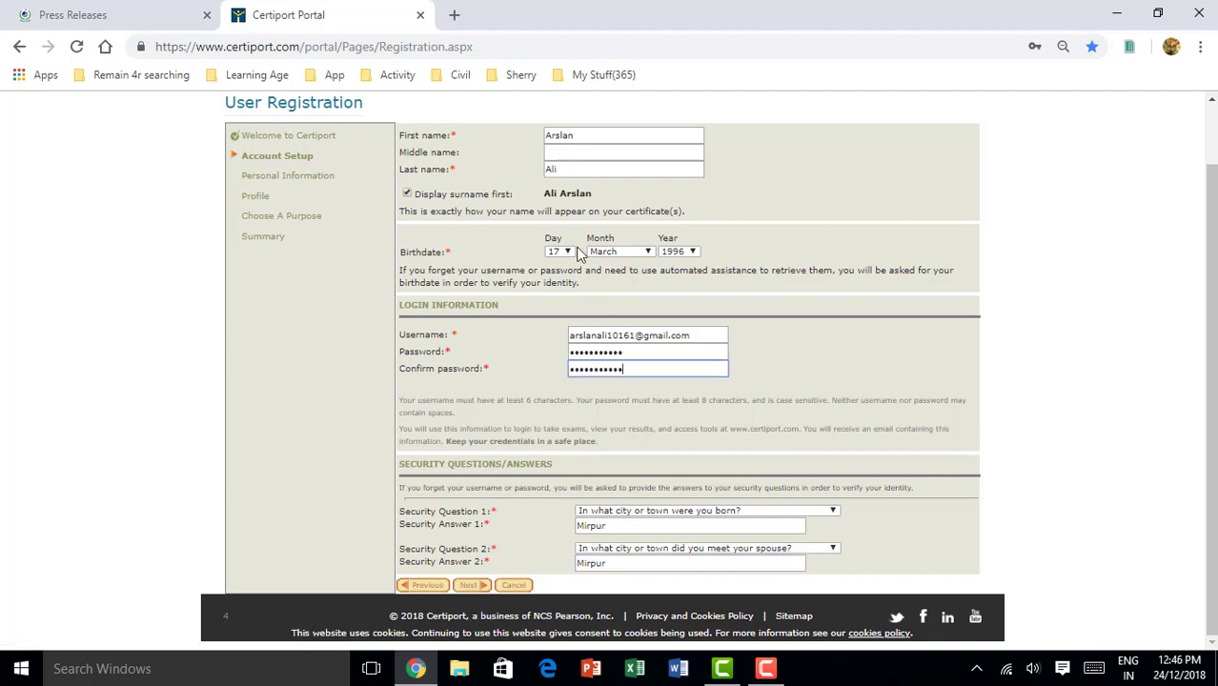
click(471, 586)
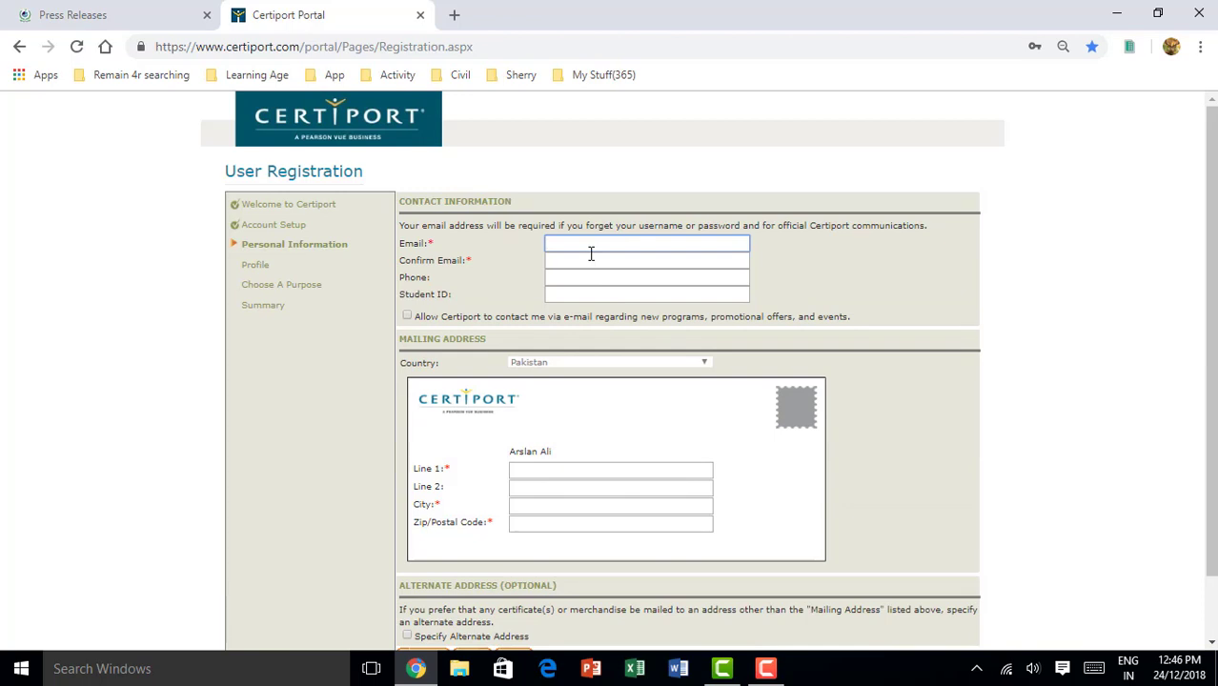
Enter the contact's e-mail address and paste it into Confirm Email
key(ctrl+a)
key(ctrl+c)
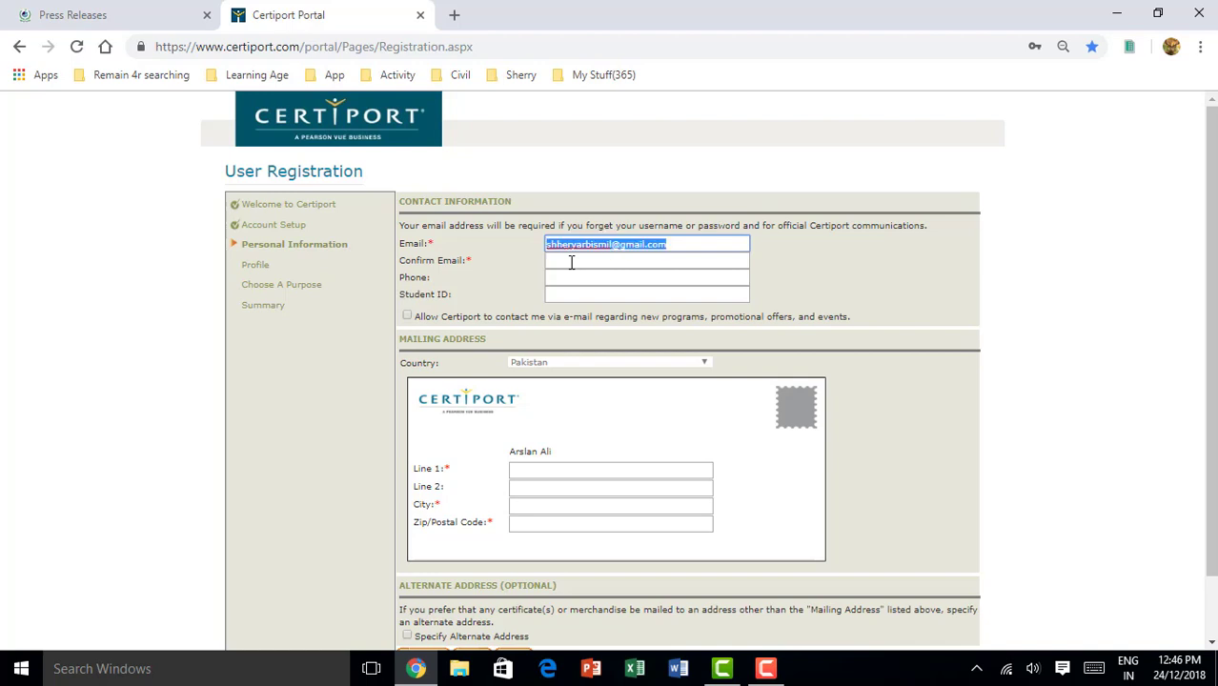
click(571, 262)
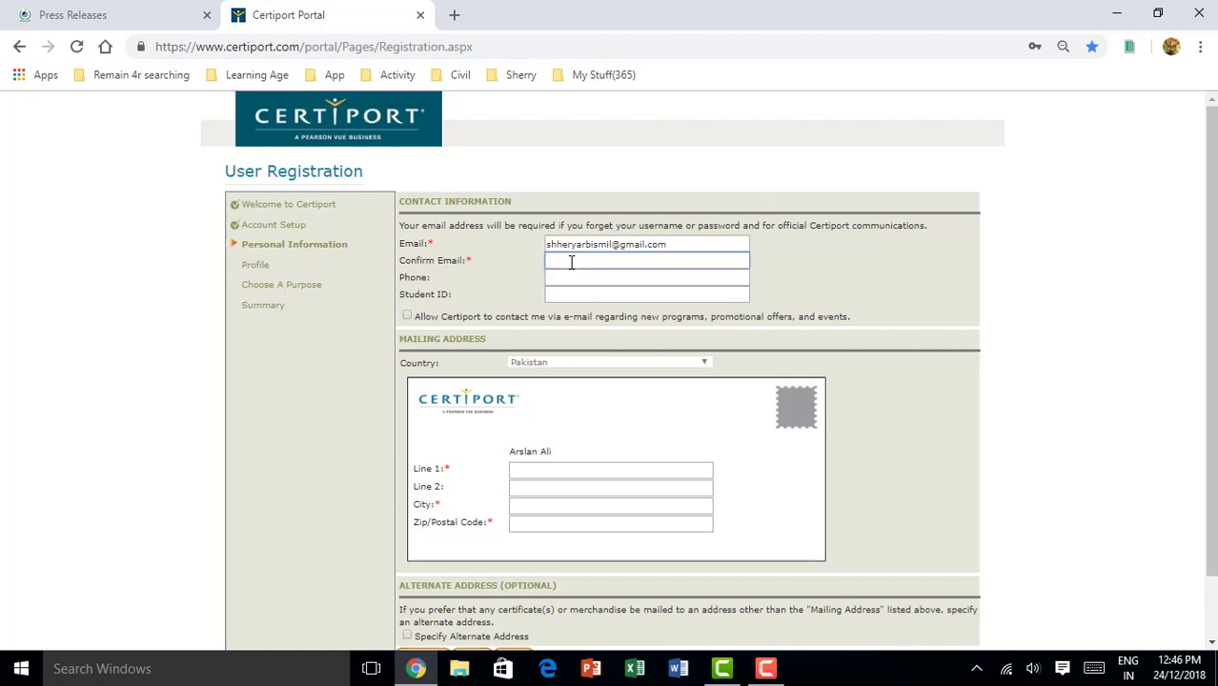
key(ctrl+v)
Fill in the phone number and student ID, and allow Certiport e-mail offers
click(571, 279)
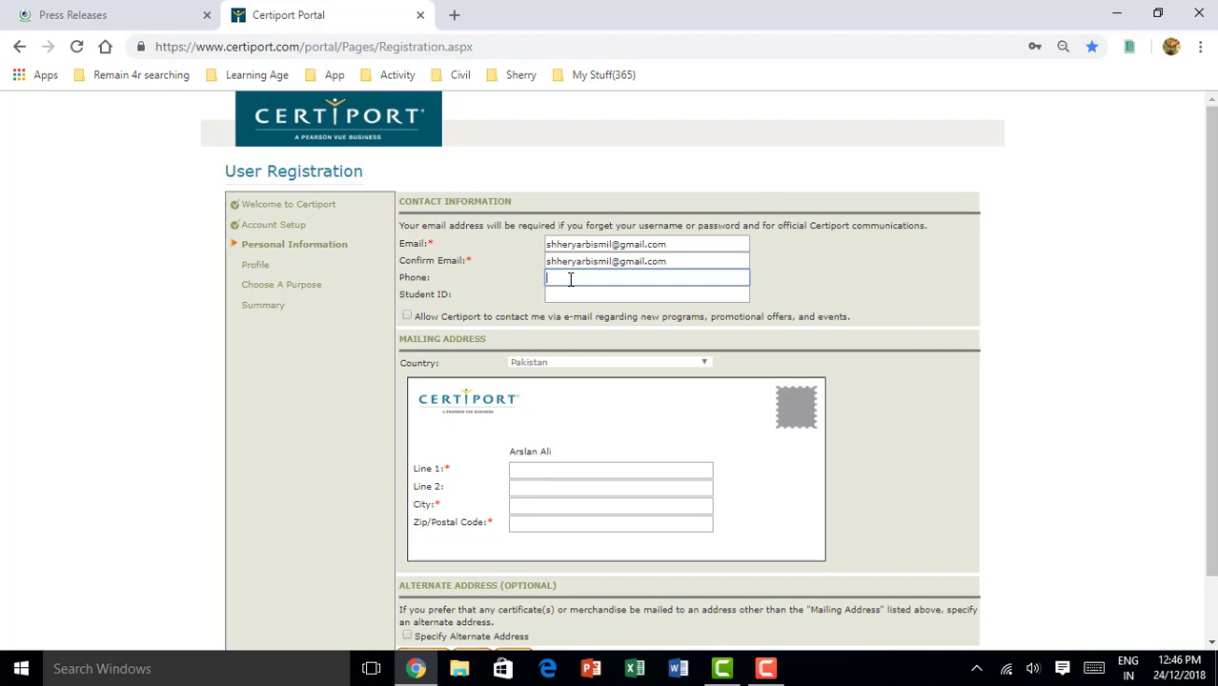
click(574, 289)
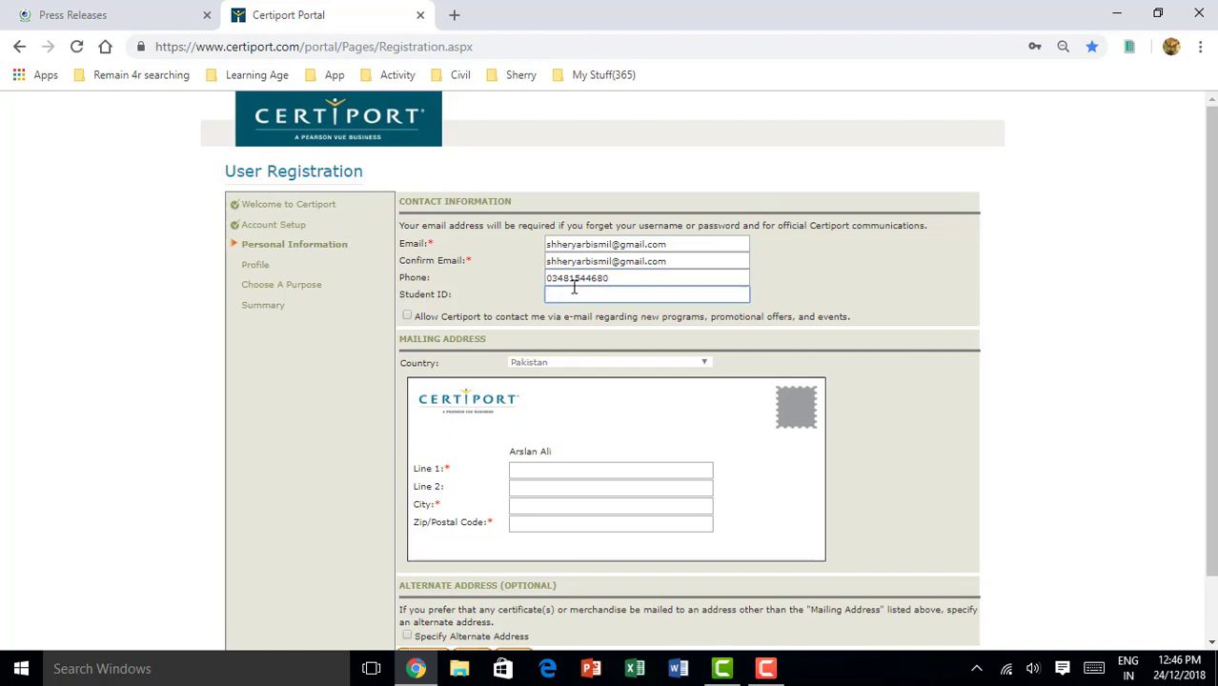
click(413, 315)
scroll(551, 456, down, 1)
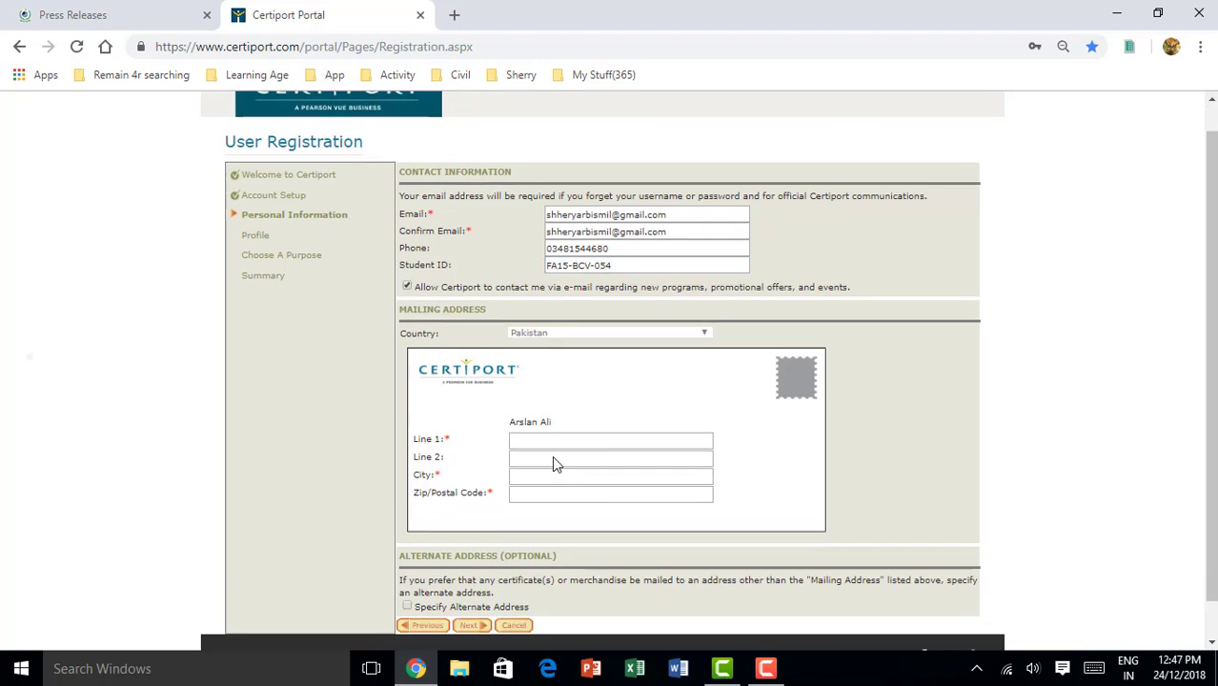
Enter the mailing address street lines 1 and 2
click(527, 405)
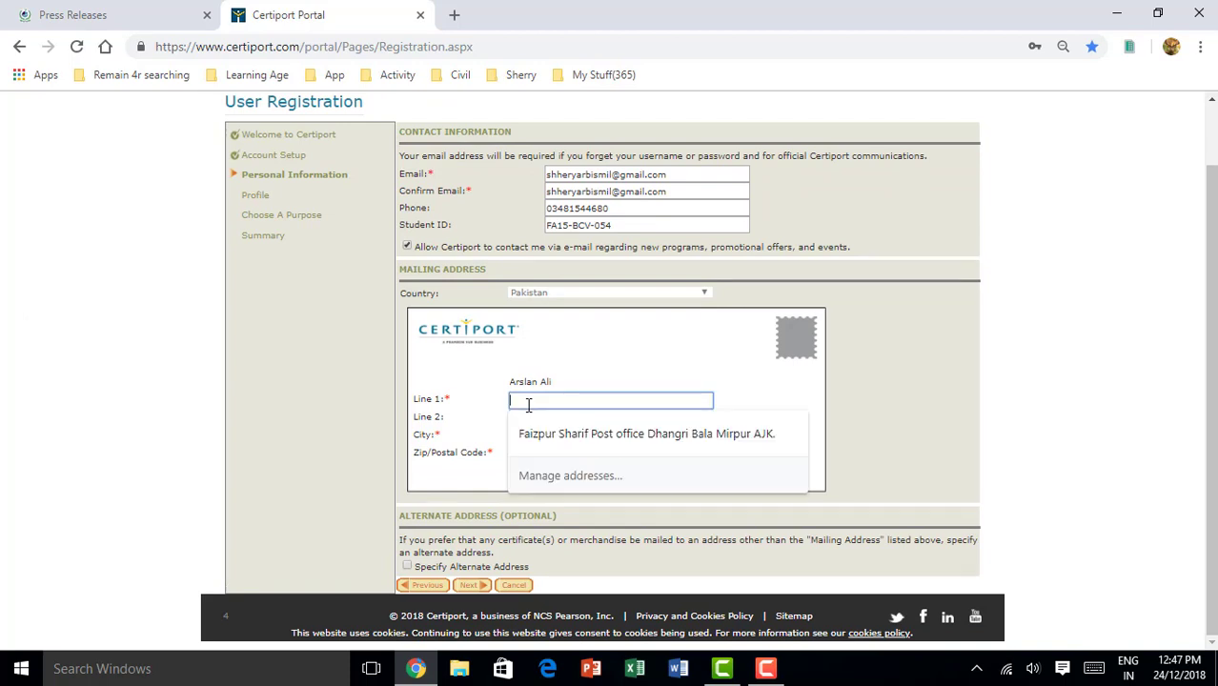
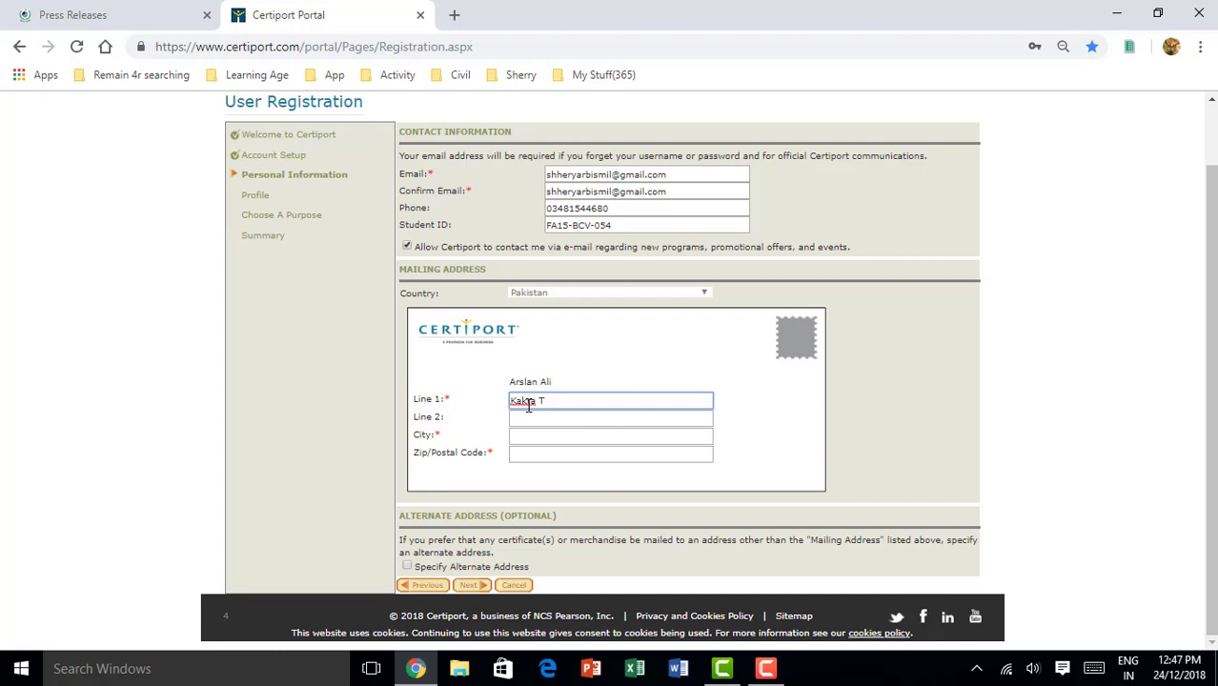
click(531, 419)
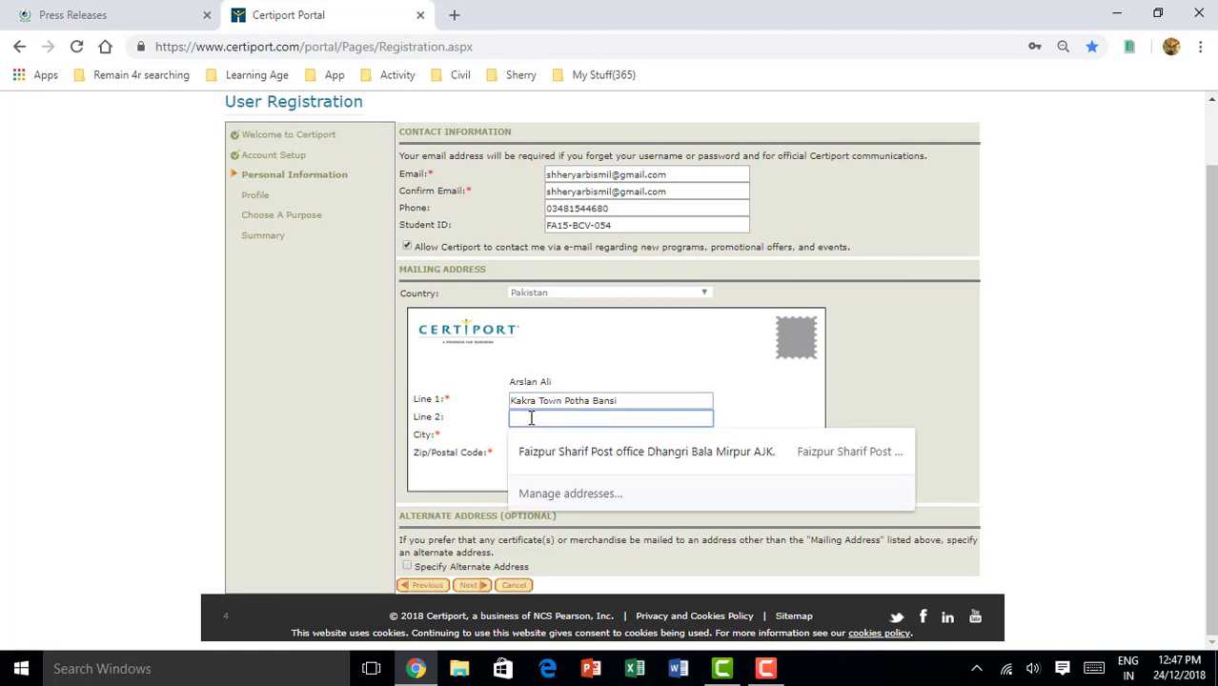
text(Civil DEc)
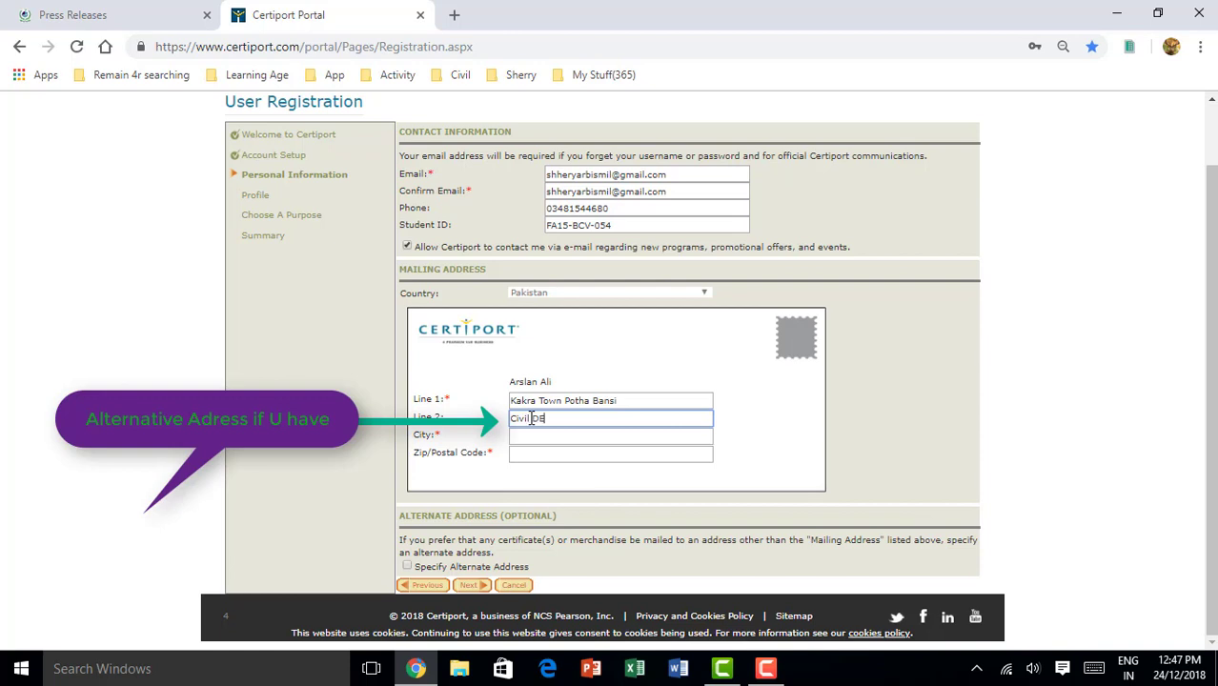
key(BackSpace)
key(BackSpace)
key(BackSpace)
text(De)
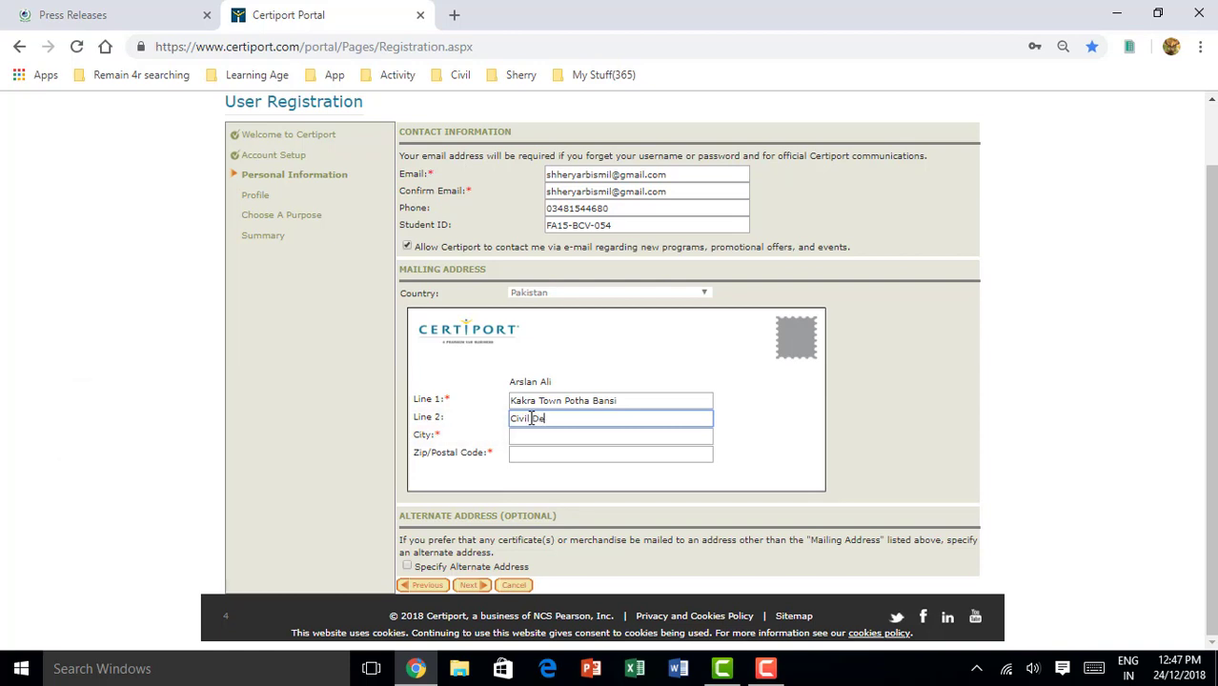
text(partment Must.)
Fill in the city and postal code, then submit Personal Information
click(531, 437)
text(Mirpur)
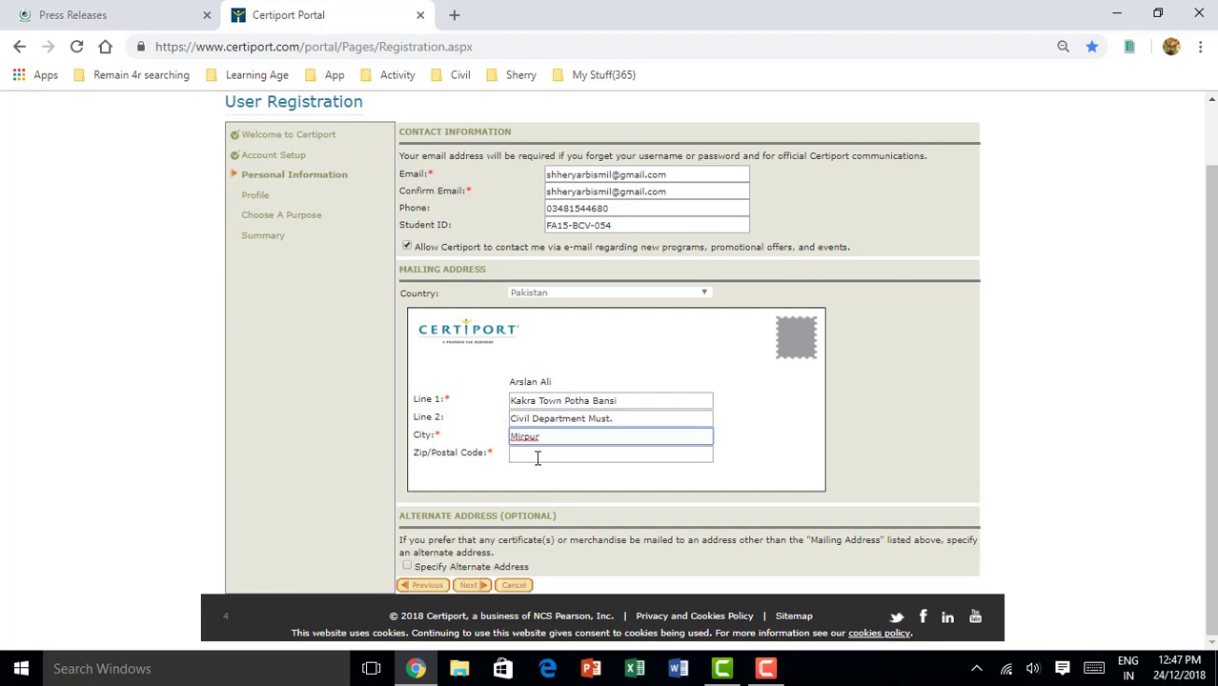
click(538, 457)
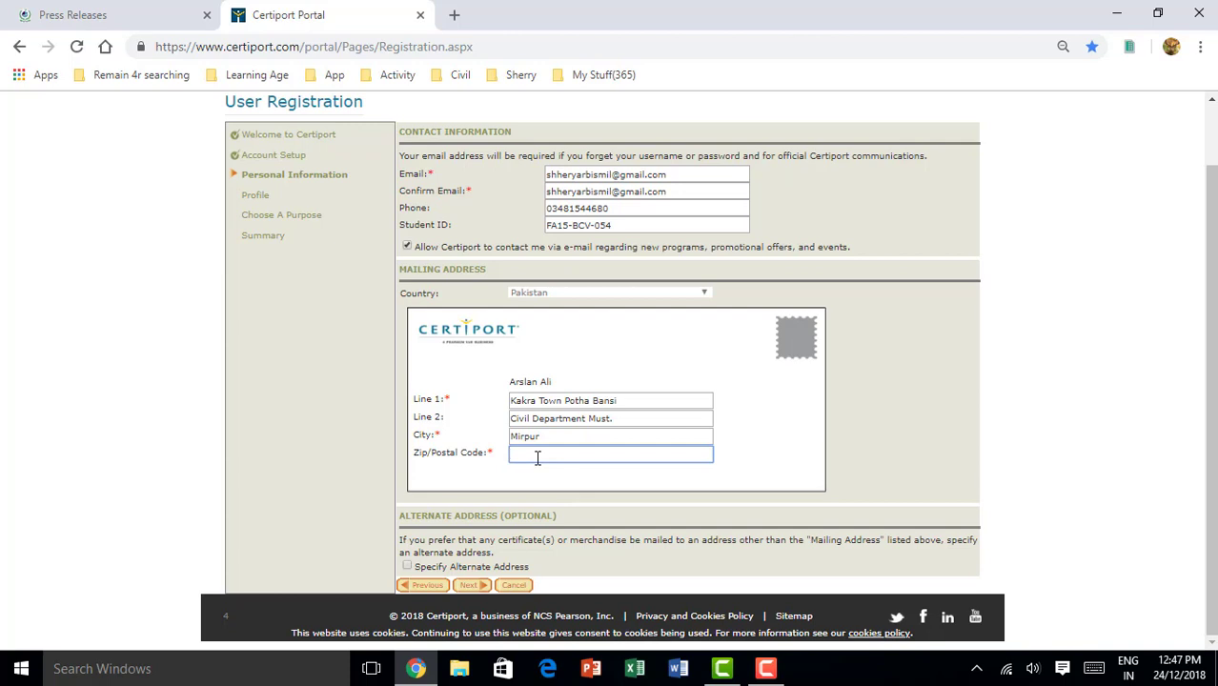
text(10)
text(25)
text(1)
key(super+Tab)
click(446, 577)
click(466, 587)
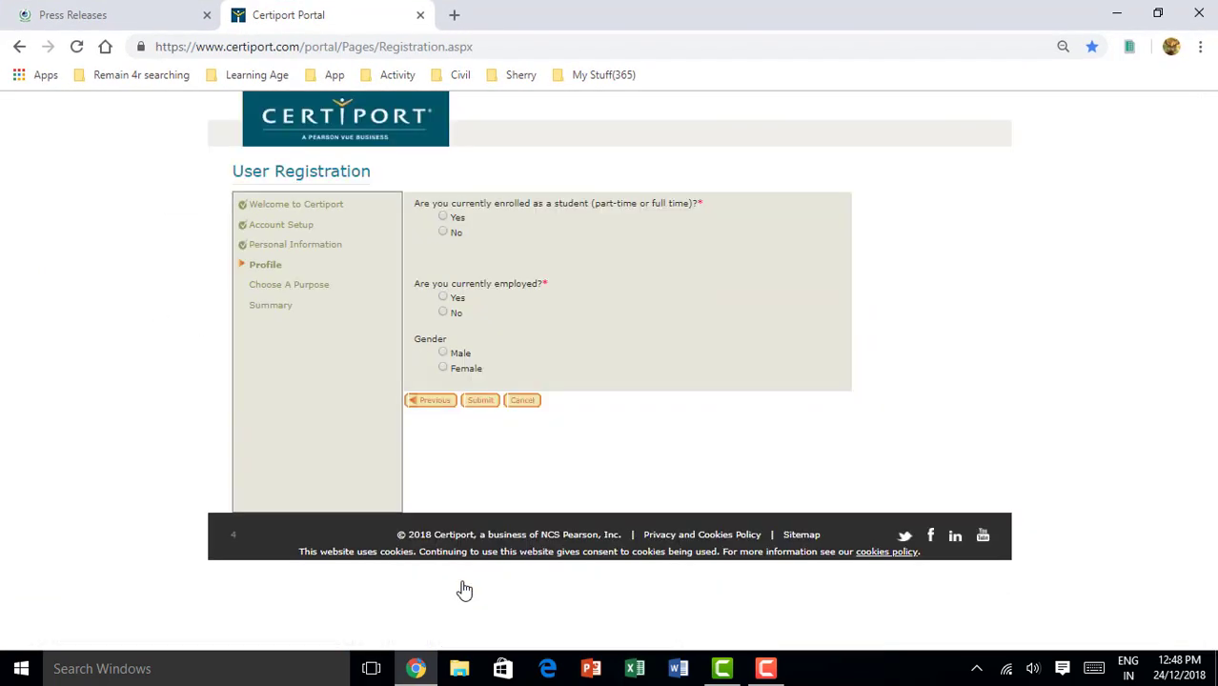
Answer student Yes, 12 years' schooling, employed No, Unemployed, Male, and submit the profile
click(442, 218)
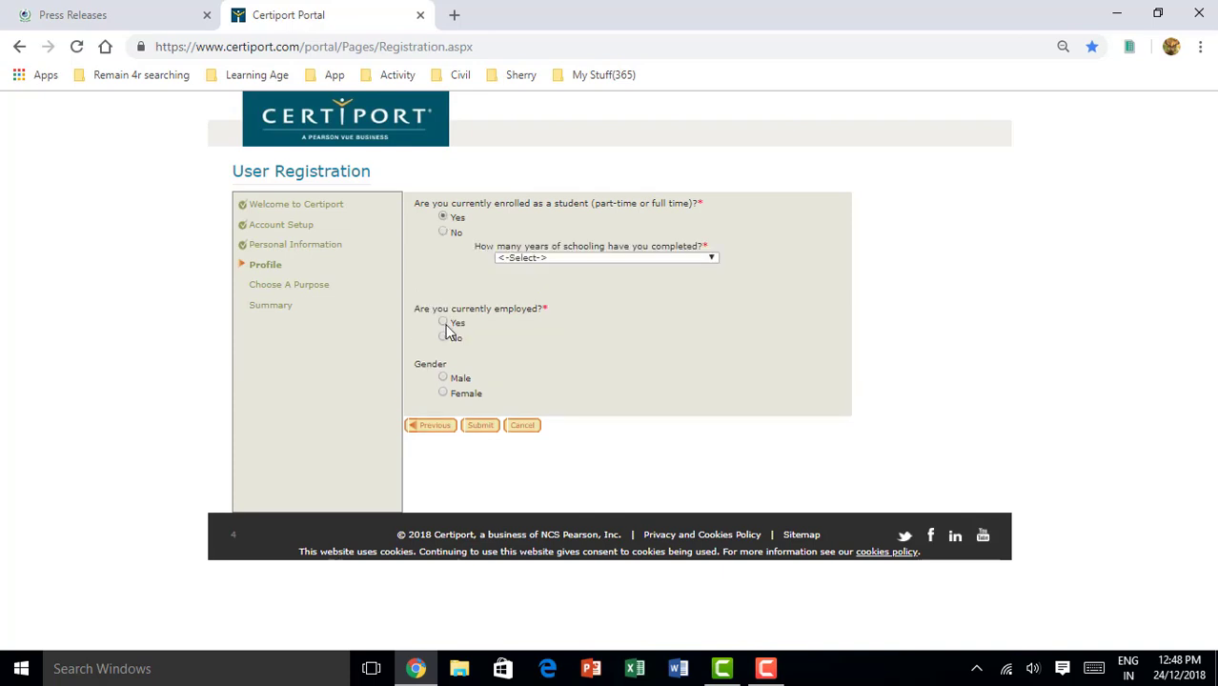
click(443, 338)
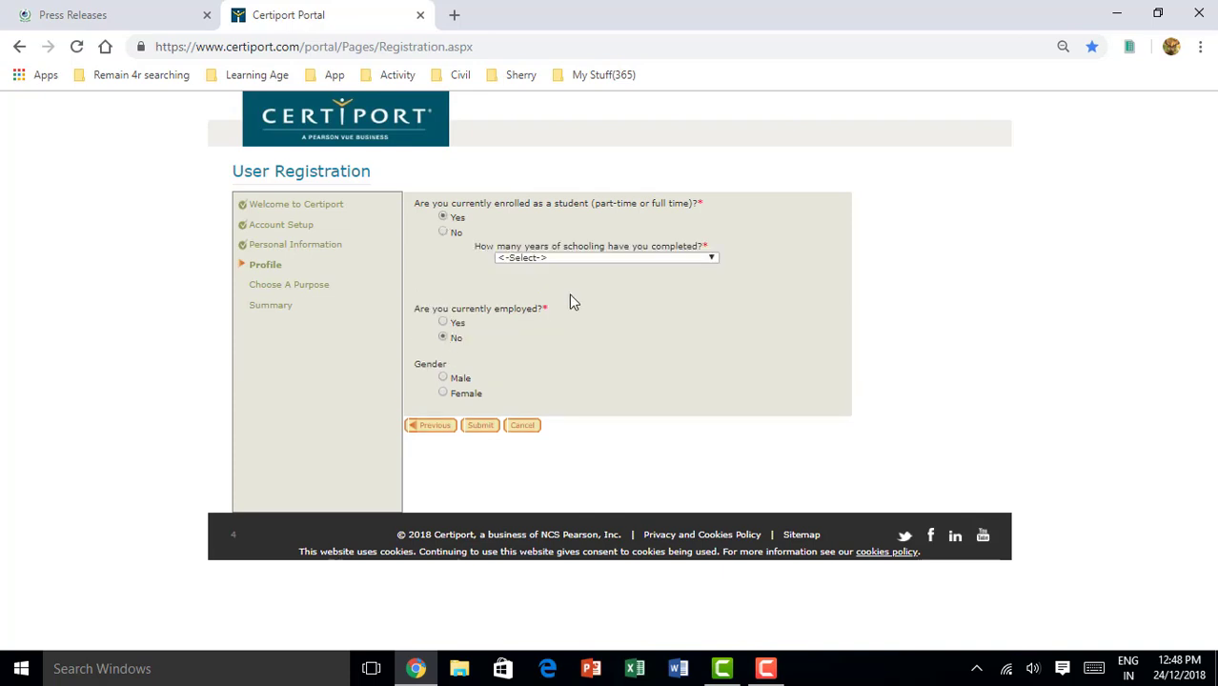
click(633, 258)
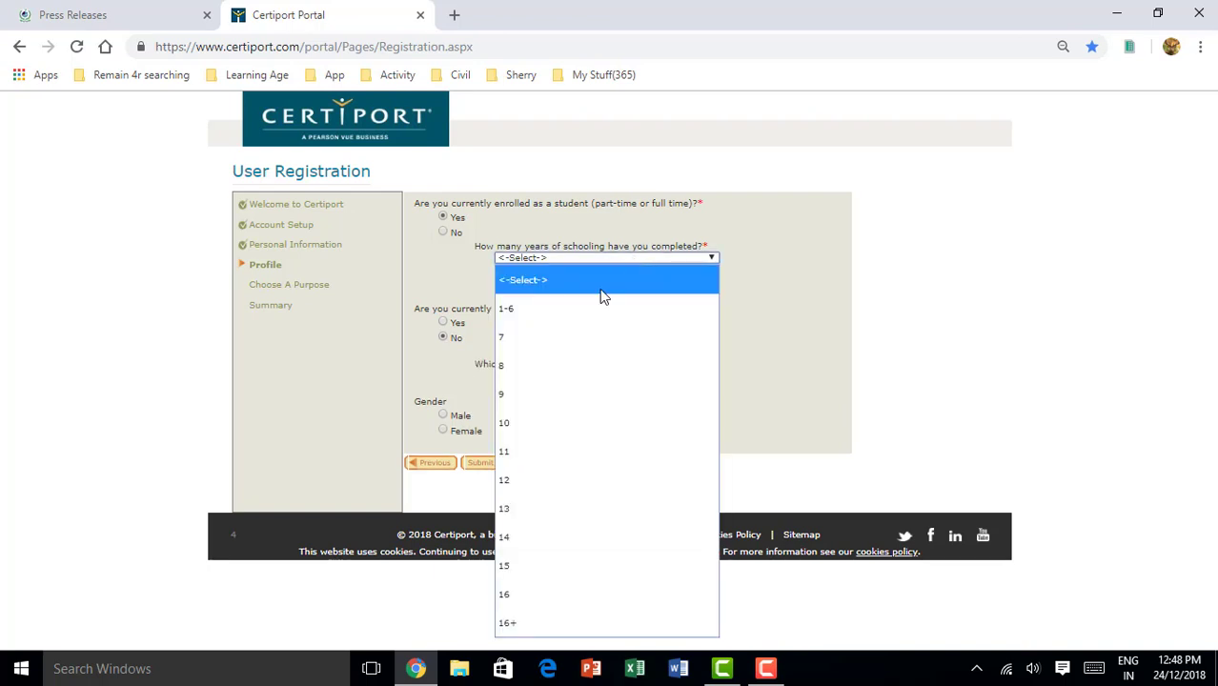
click(551, 484)
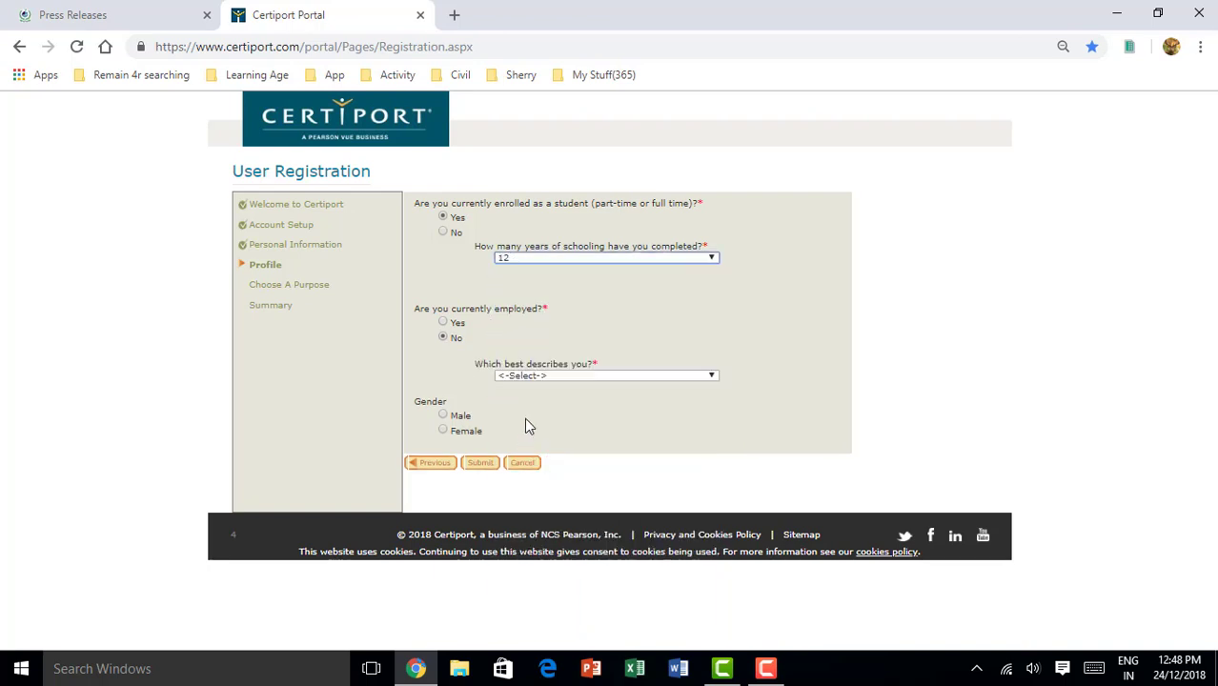
click(551, 377)
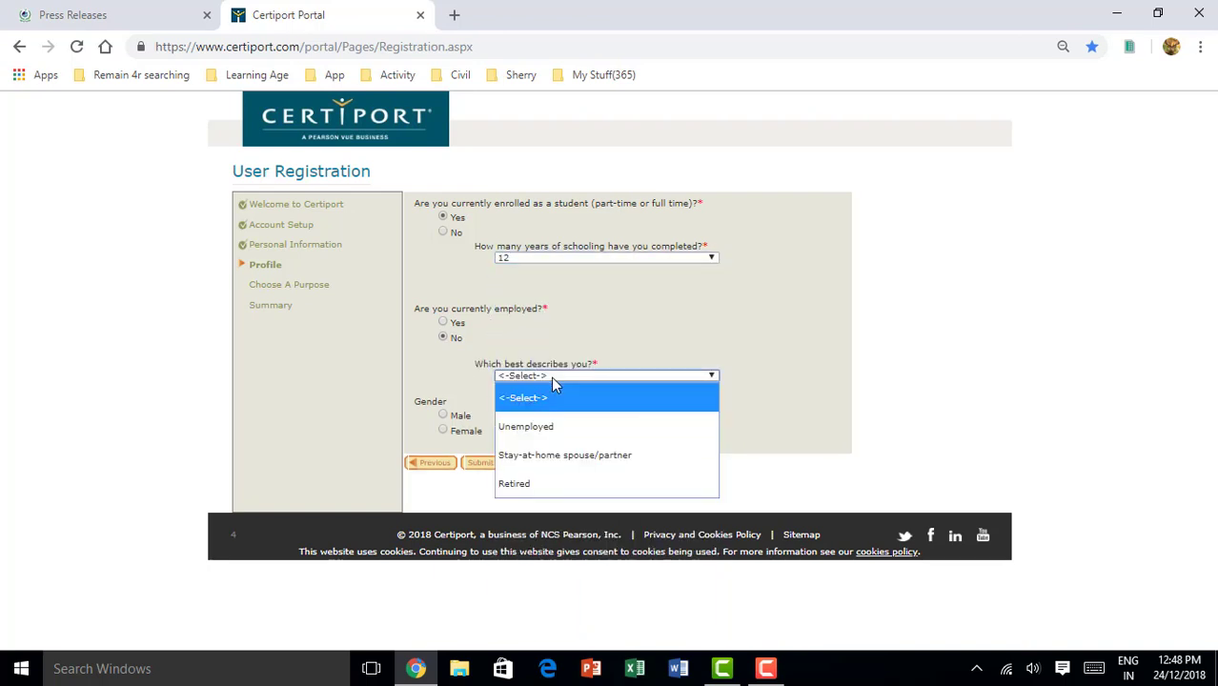
click(548, 428)
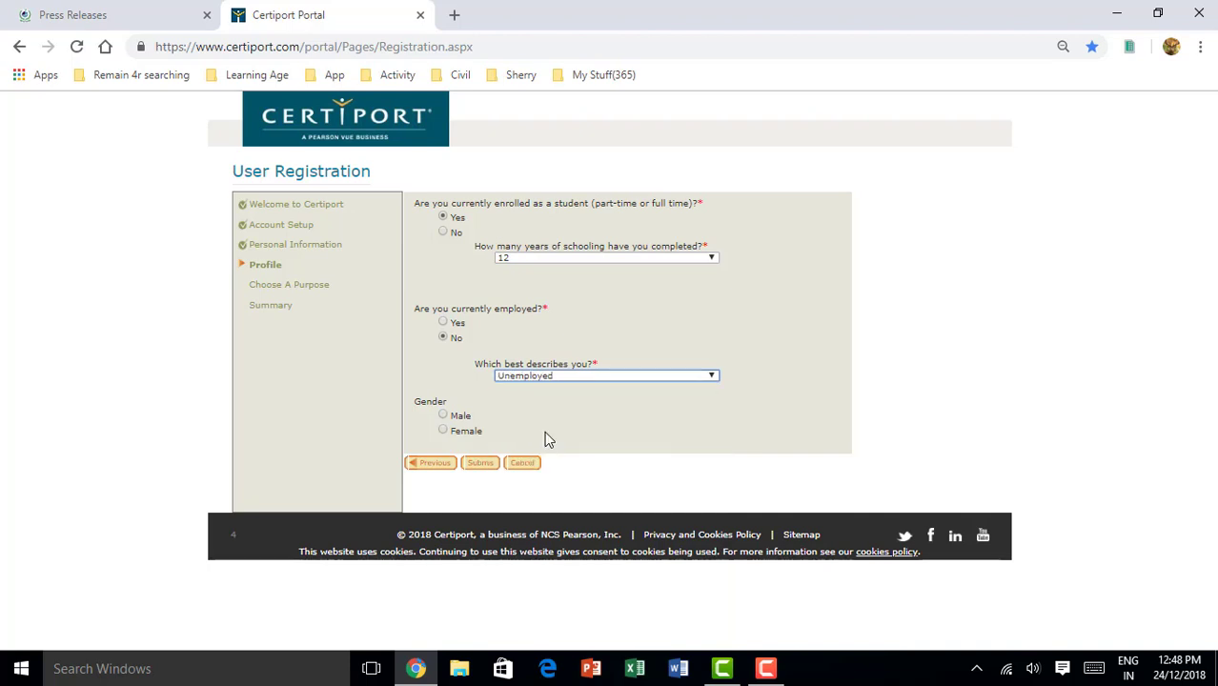
click(452, 420)
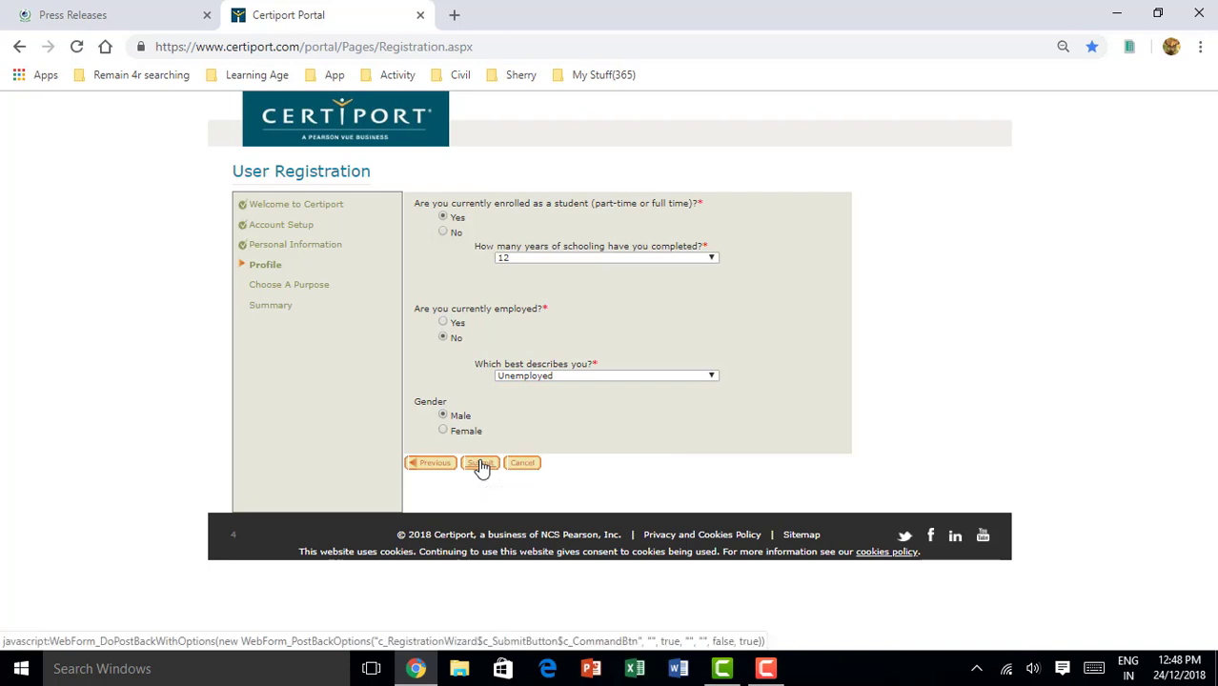
click(479, 464)
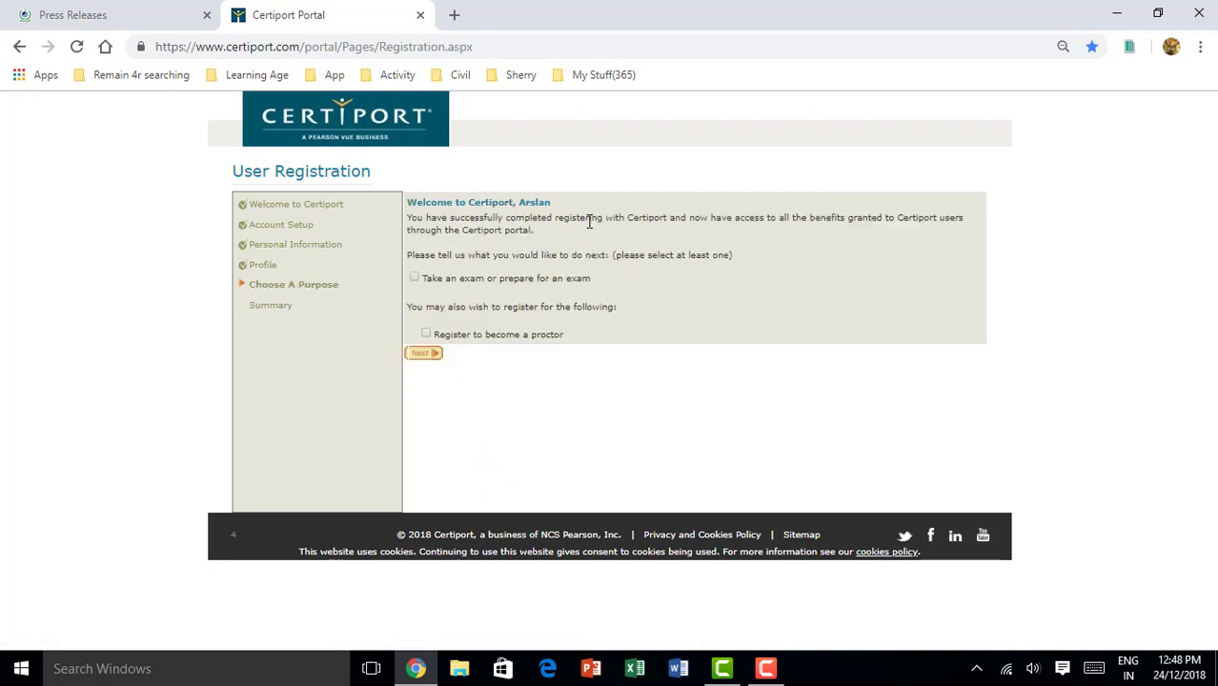